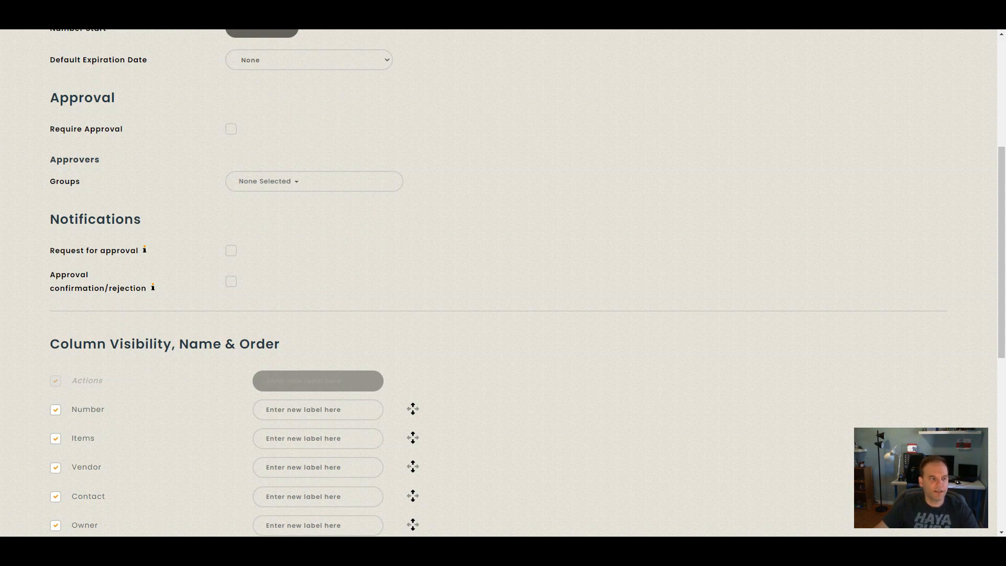
# Review the approval, notification and column visibility settings in the purchase order configuration.
pyautogui.scroll(-1, 498, 283)
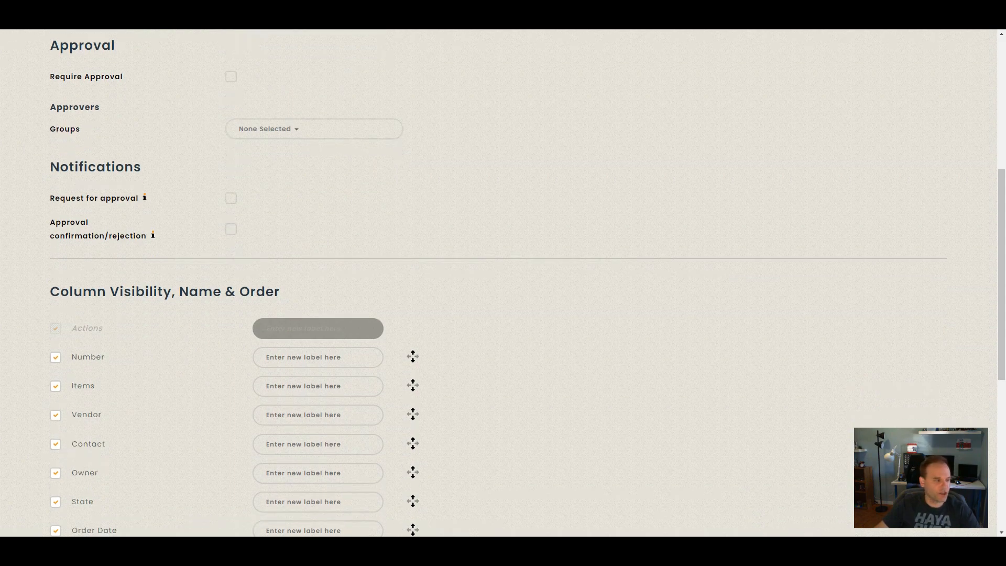
pyautogui.scroll(-4, 498, 283)
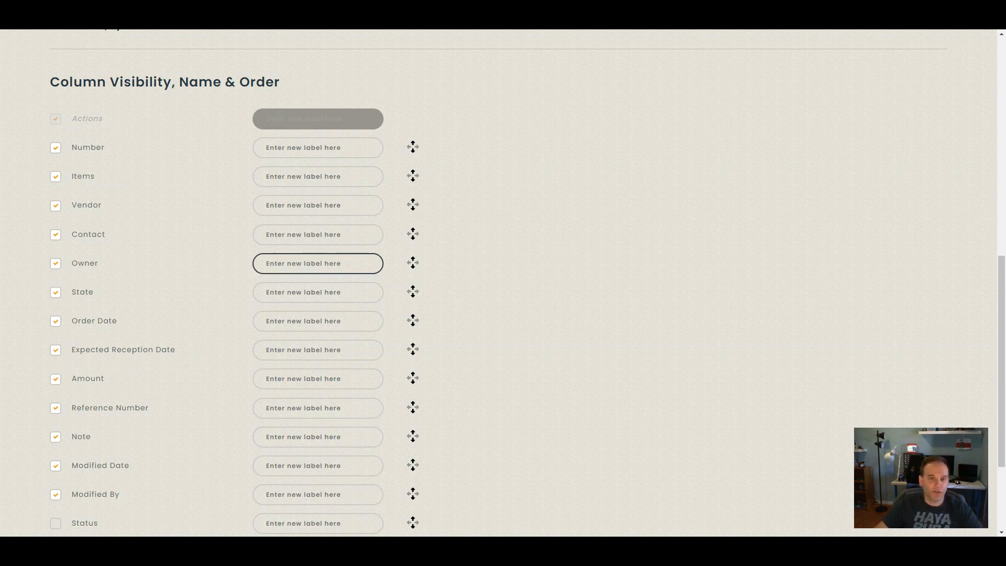
pyautogui.scroll(-3, 498, 283)
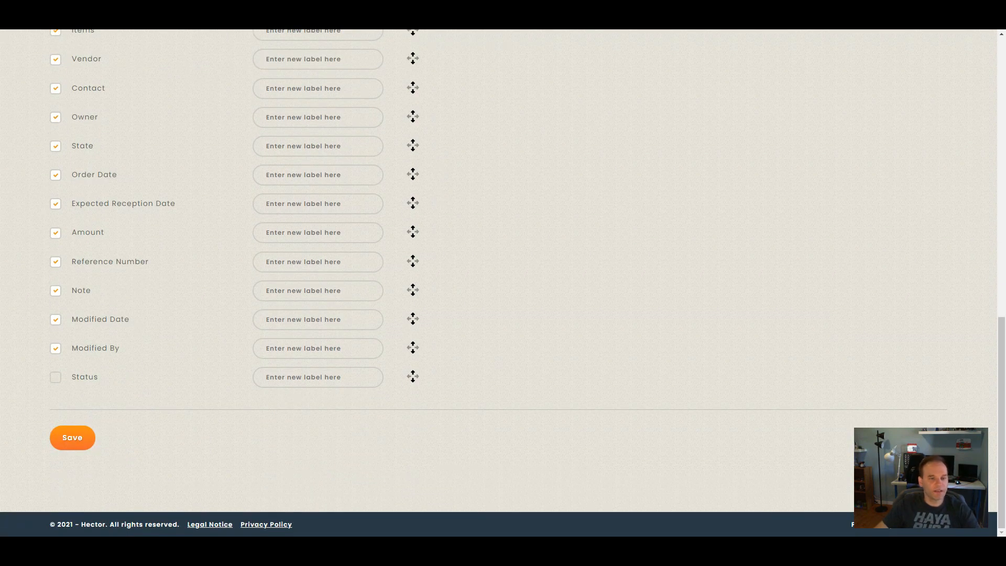
pyautogui.scroll(10, 498, 283)
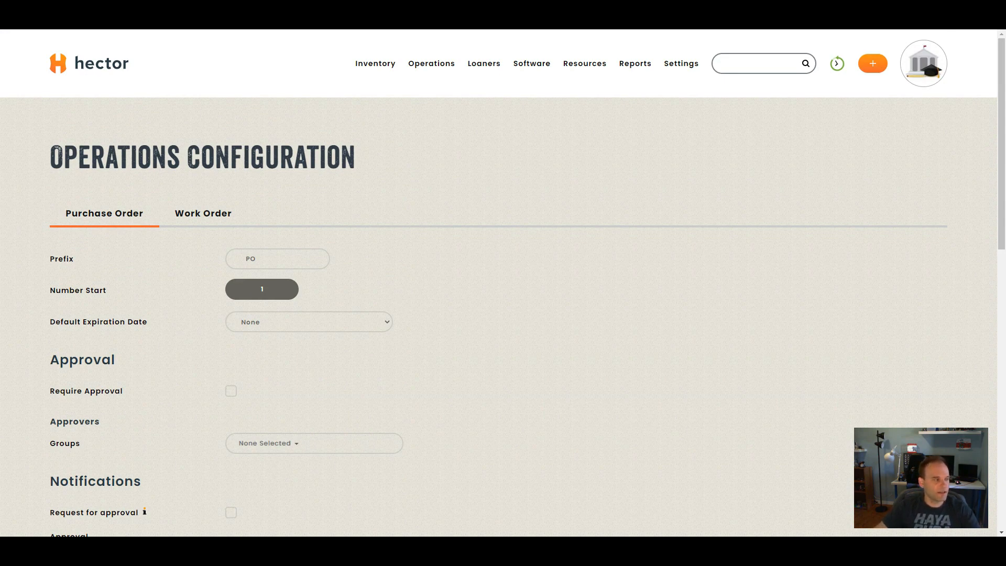
# Open a new vendor form from the vendors list and review the fields it offers.
pyautogui.moveTo(585, 63)
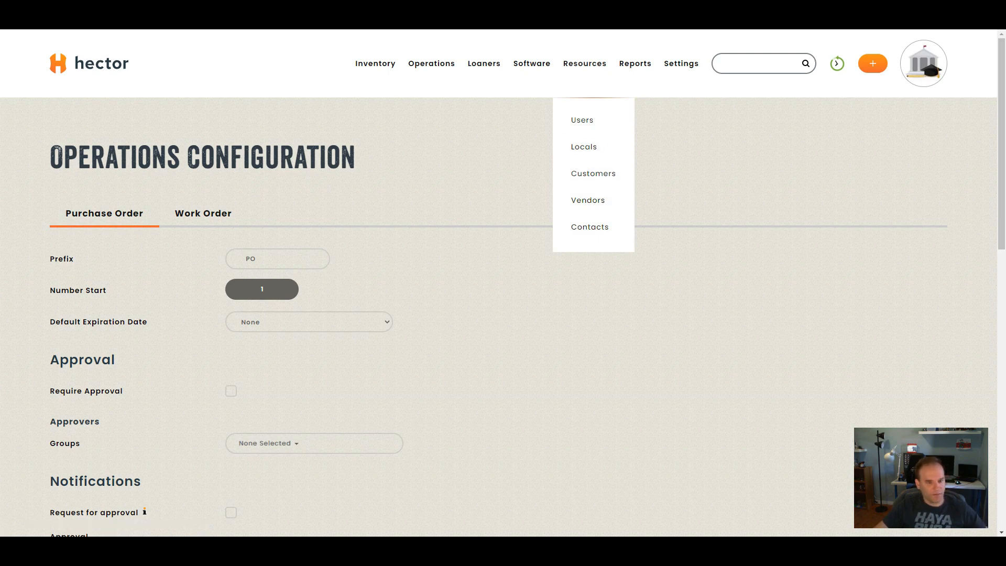
pyautogui.click(587, 200)
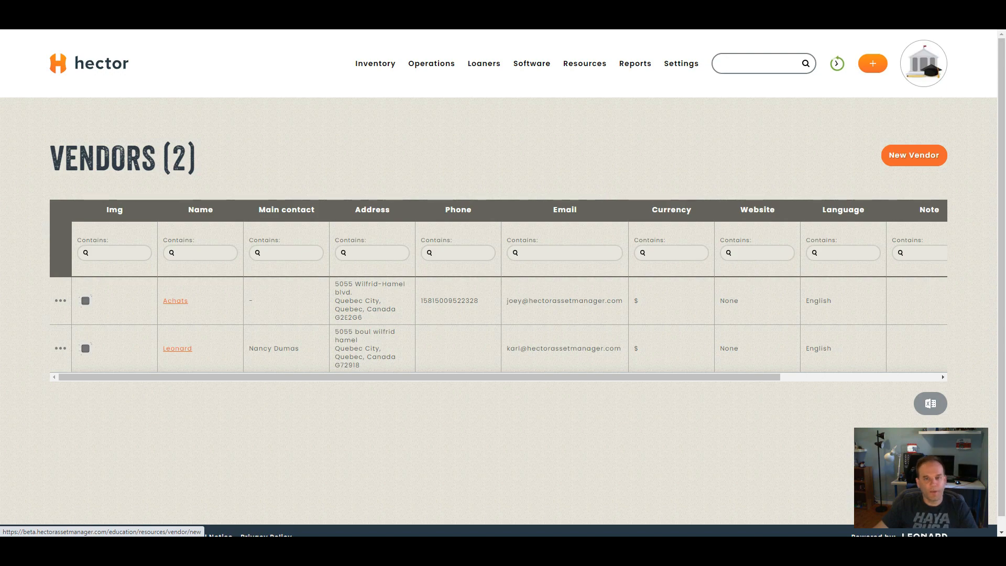
pyautogui.click(913, 155)
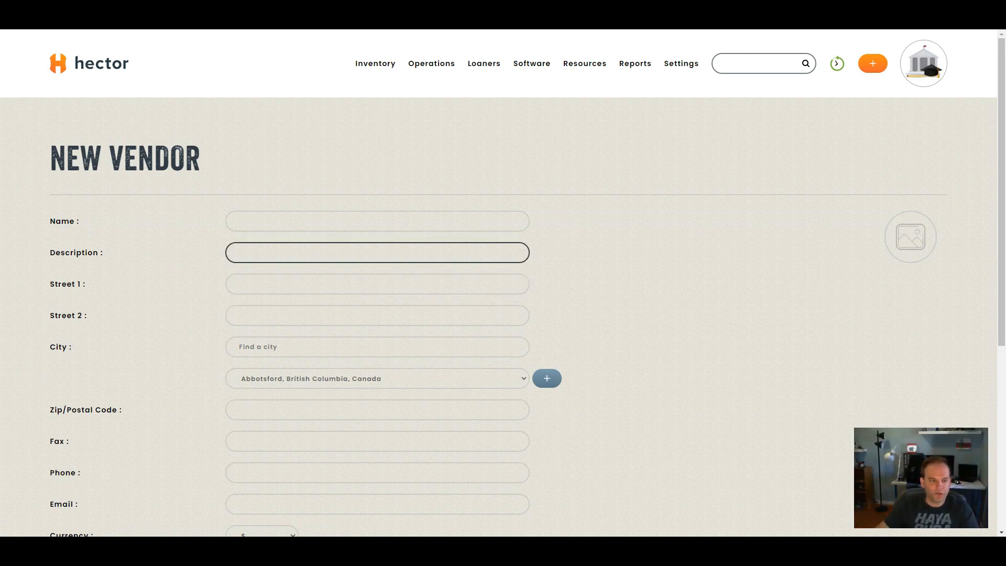
pyautogui.click(377, 221)
pyautogui.press('Escape')
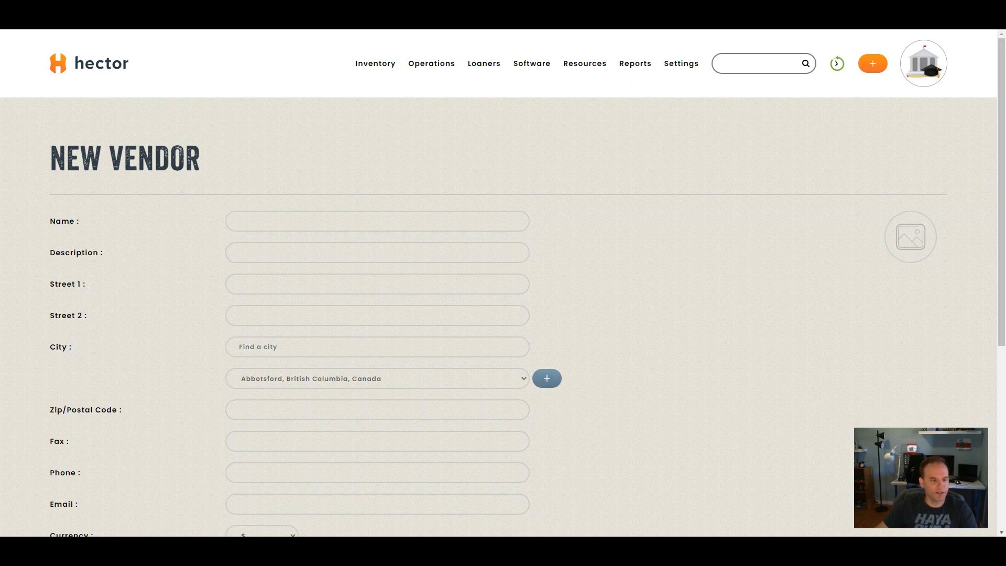
pyautogui.scroll(-1, 502, 283)
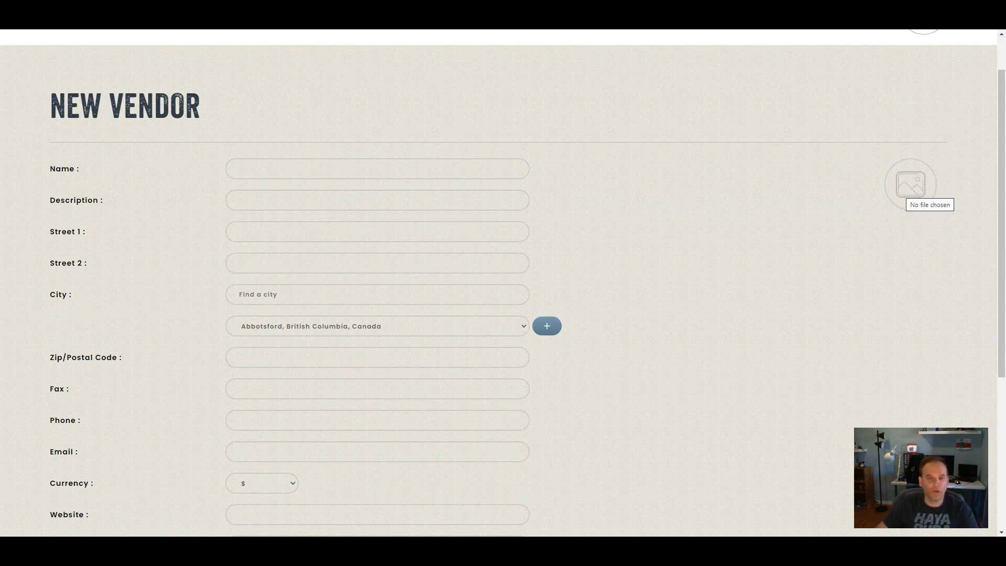
pyautogui.scroll(-2, 503, 282)
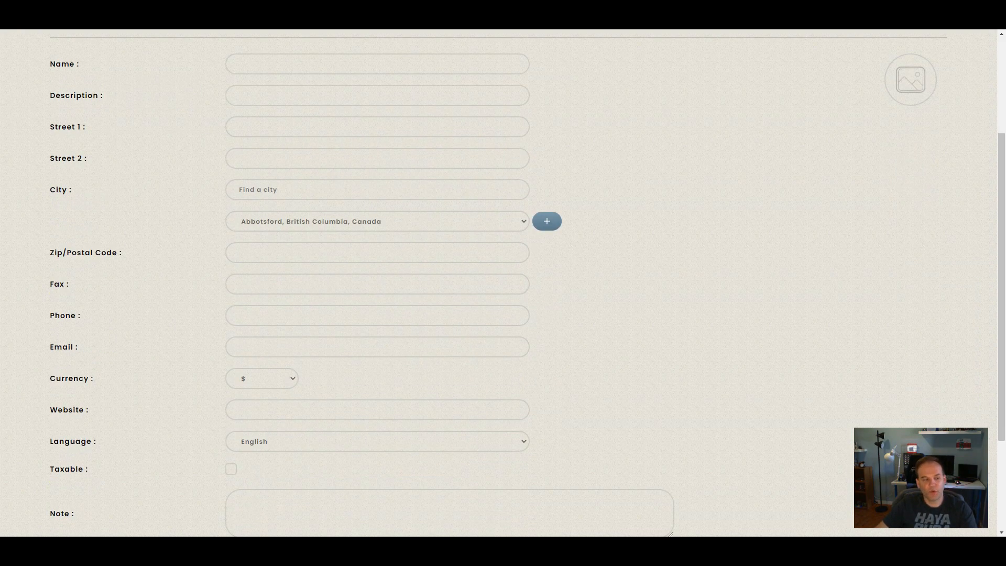
pyautogui.scroll(-2, 502, 283)
pyautogui.scroll(4, 502, 283)
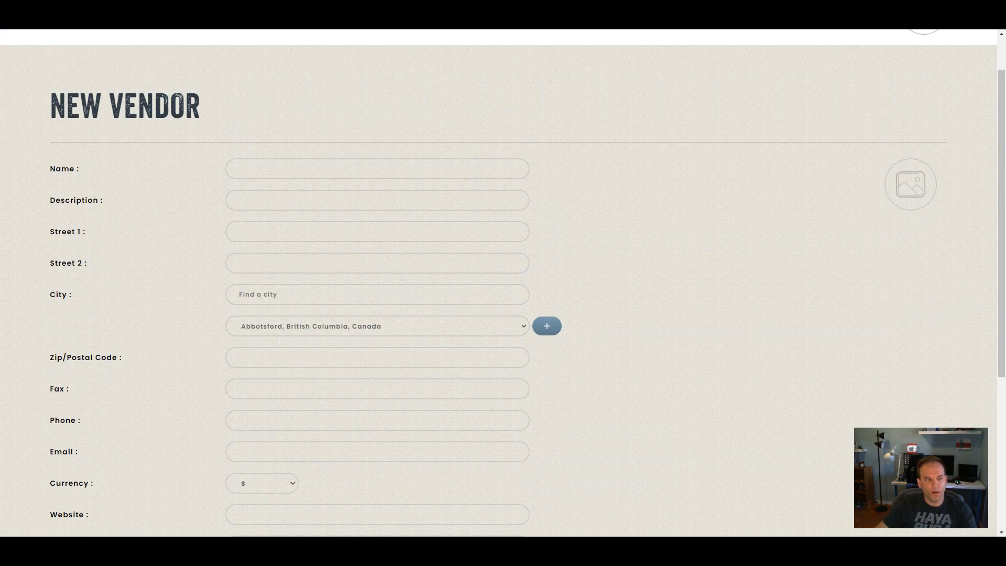
# Return to the vendors list and open the details of the vendor Leonard.
pyautogui.scroll(1, 503, 283)
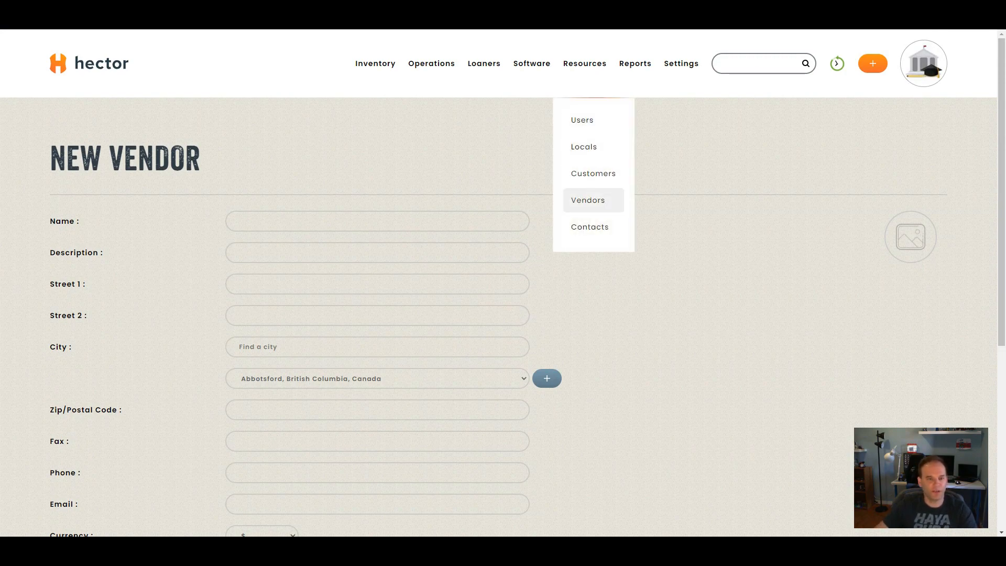
pyautogui.click(588, 200)
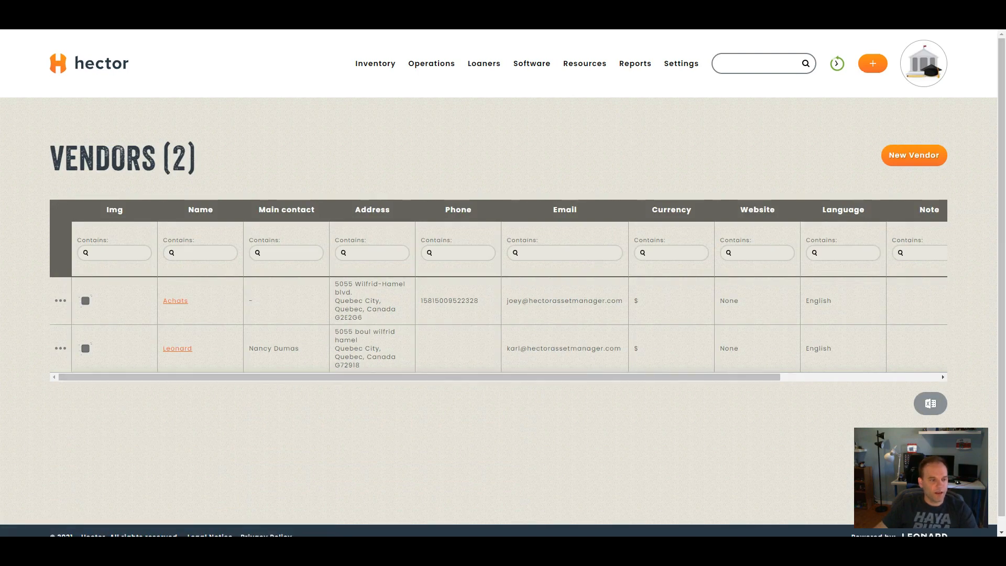
pyautogui.click(177, 348)
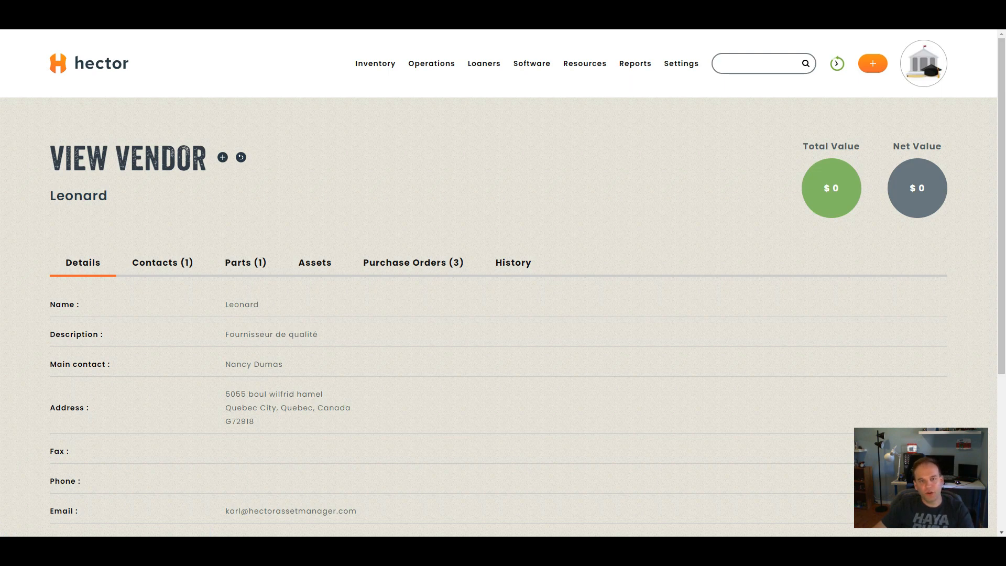
# Open the purchase orders list and start a new purchase order.
pyautogui.moveTo(431, 63)
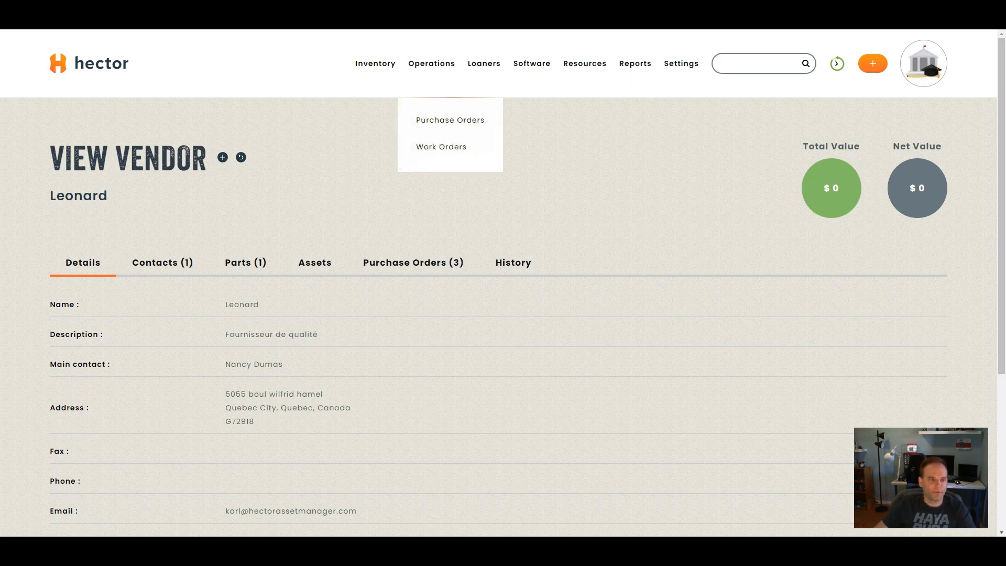
pyautogui.click(450, 120)
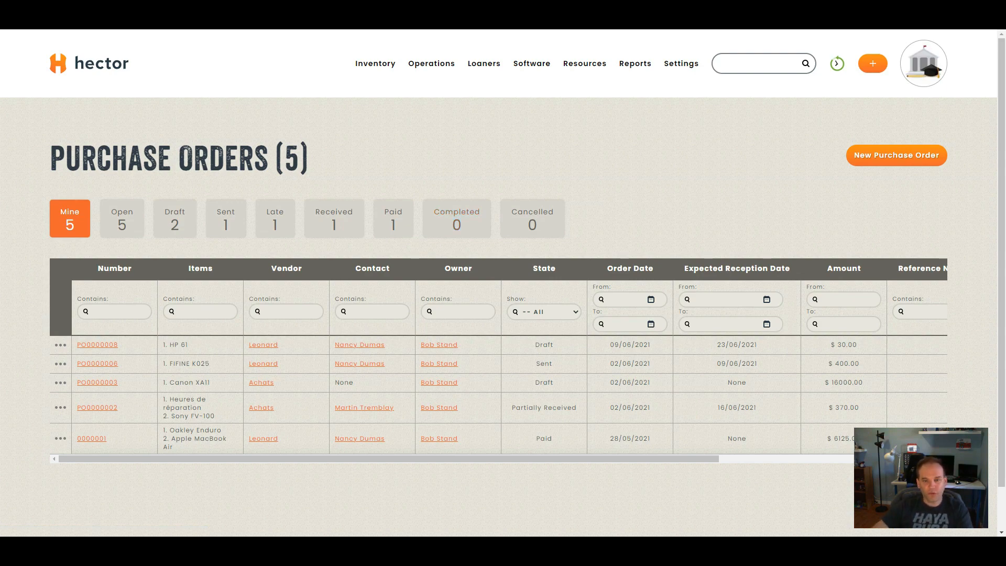
pyautogui.click(896, 155)
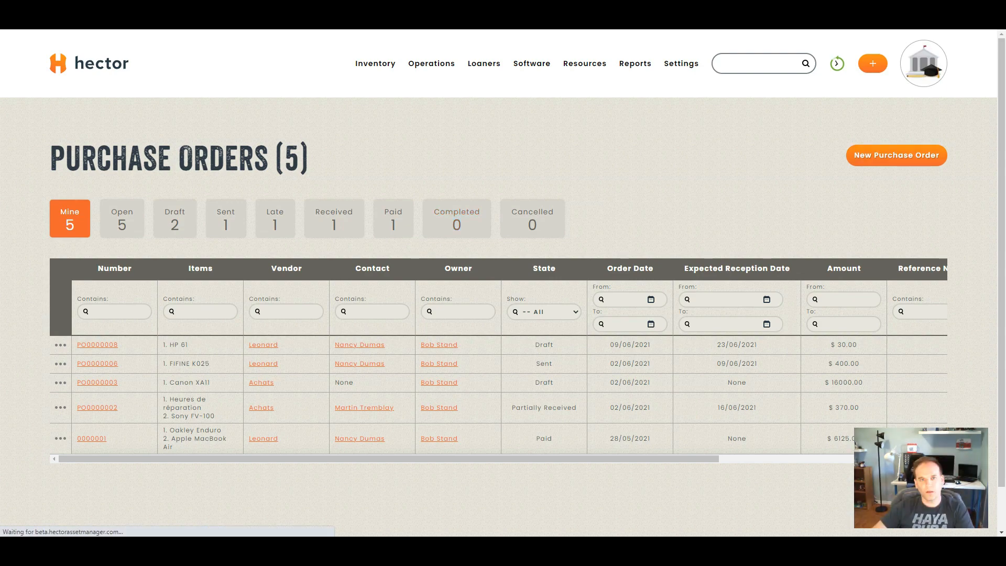
pyautogui.scroll(-2, 430, 268)
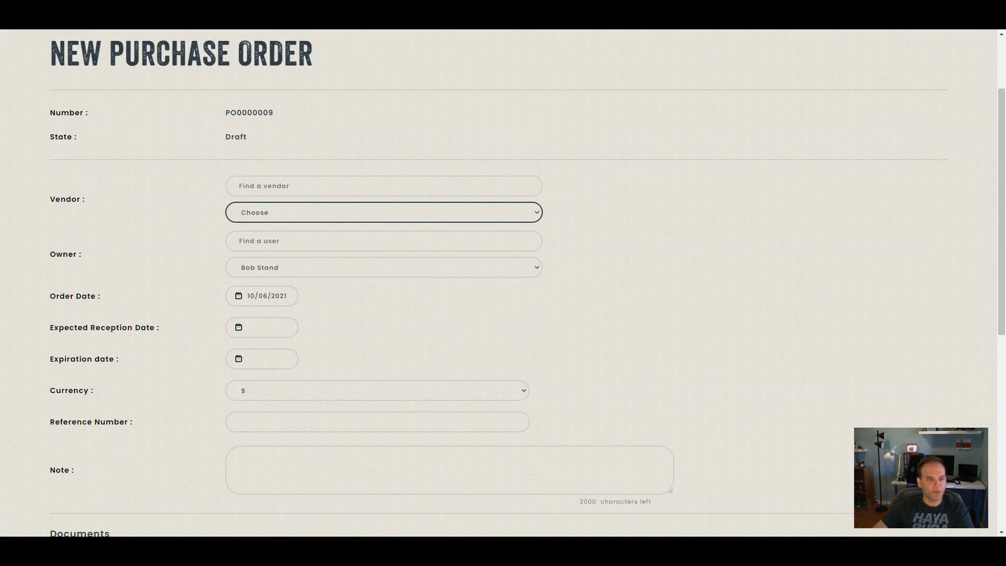
# Select Leonard as the purchase order's vendor and check the choices for the vendor contact.
pyautogui.click(429, 213)
pyautogui.press('Down')
pyautogui.press('Down')
pyautogui.press('Return')
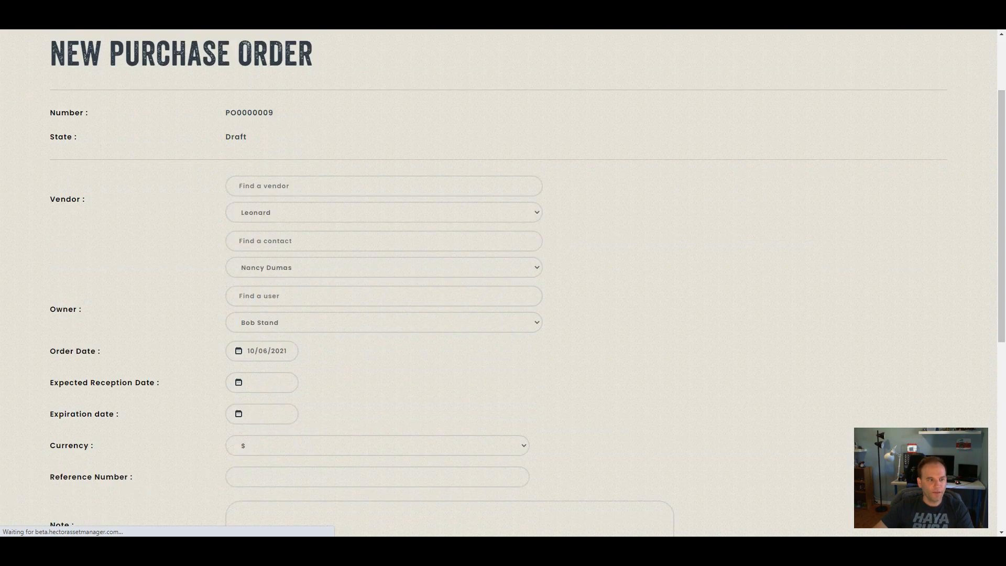
pyautogui.hotkey('shift', 'Tab')
pyautogui.hotkey('shift', 'Tab')
pyautogui.hotkey('shift', 'Tab')
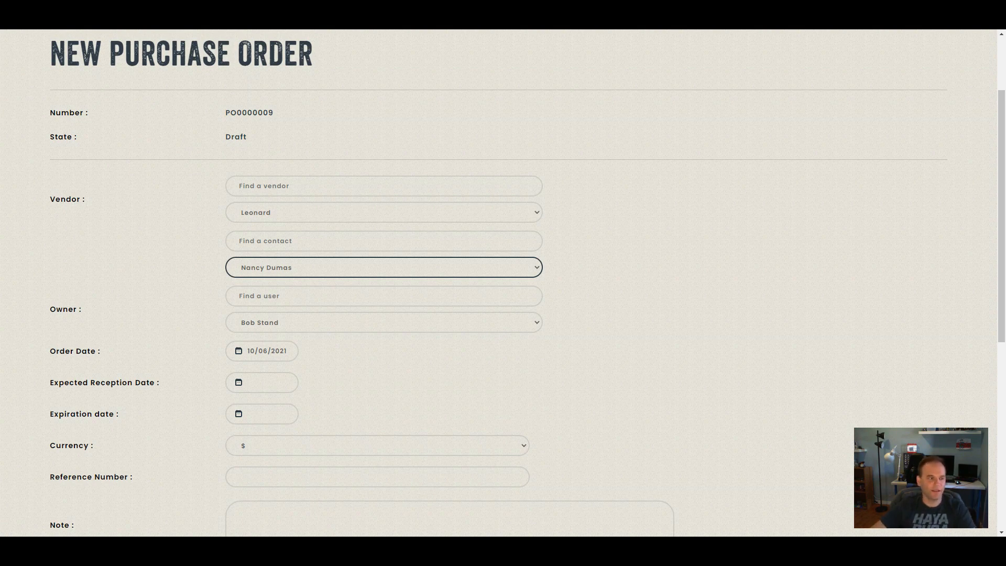
pyautogui.hotkey('alt', 'Down')
pyautogui.press('Escape')
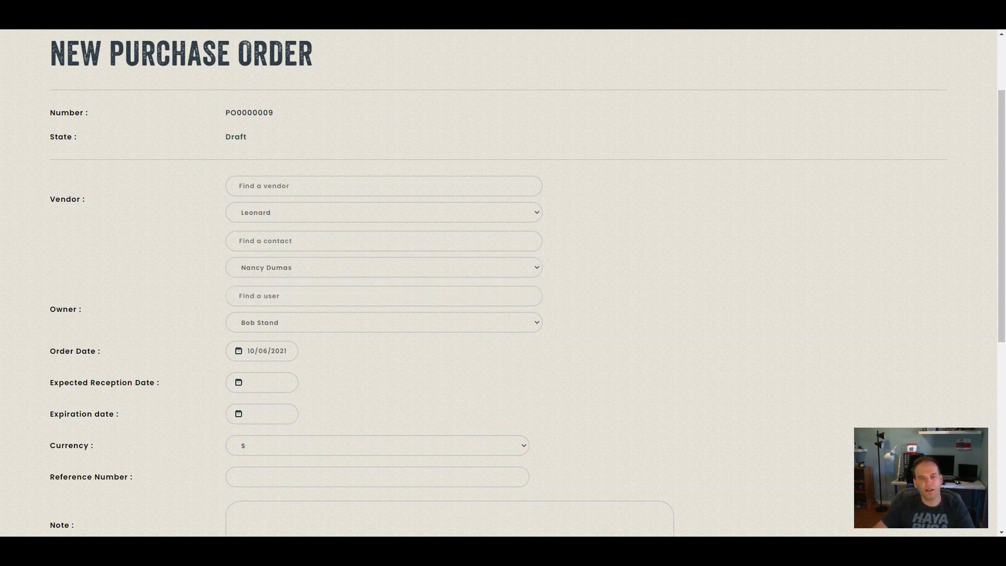
# Open the owner choices of the purchase order and reselect the current user as owner.
pyautogui.scroll(-1, 384, 246)
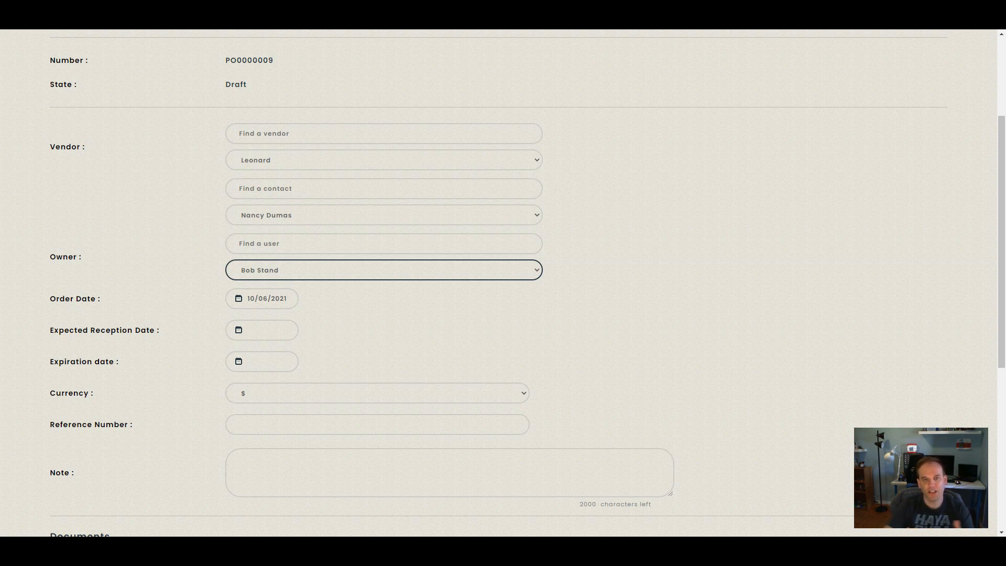
pyautogui.click(384, 269)
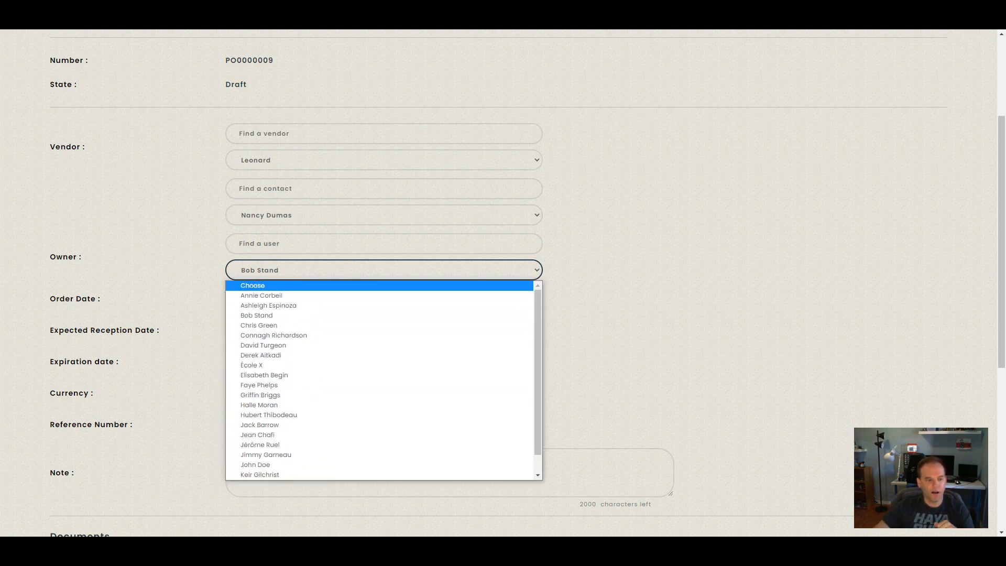
pyautogui.press('Down')
pyautogui.press('Down')
pyautogui.press('Down')
pyautogui.press('Return')
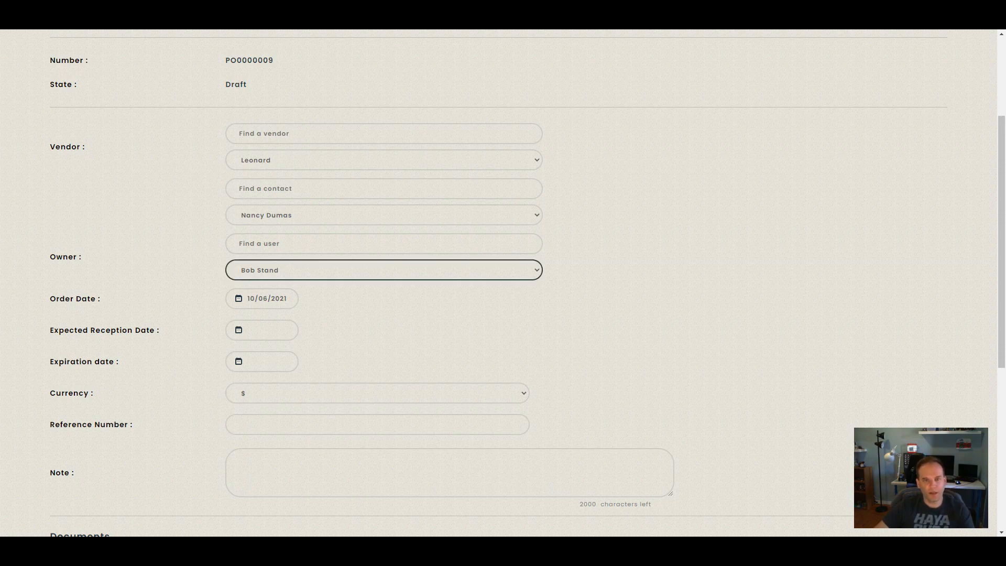
# Set the purchase order's expected reception date to 24/06/2021.
pyautogui.scroll(-1, 503, 283)
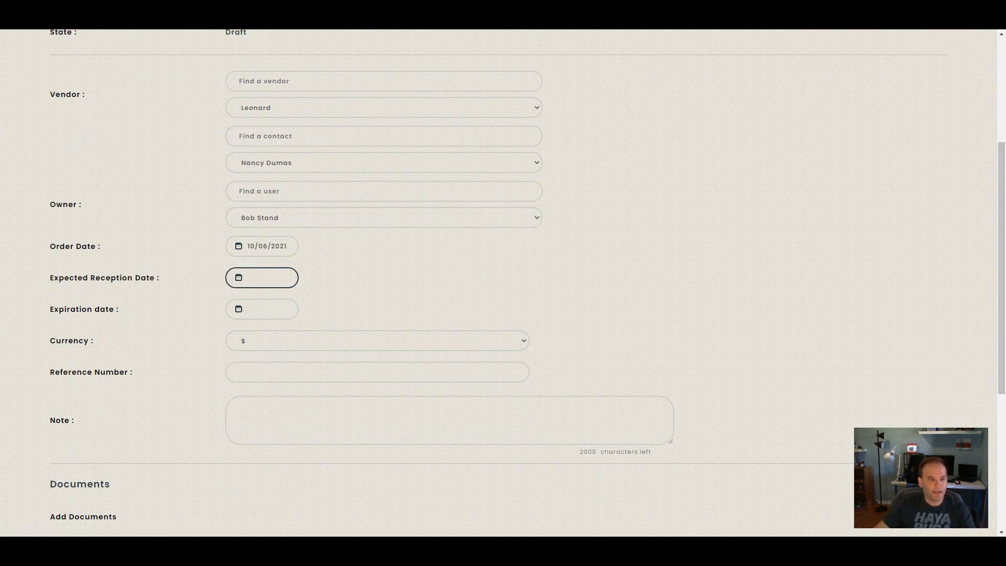
pyautogui.click(266, 277)
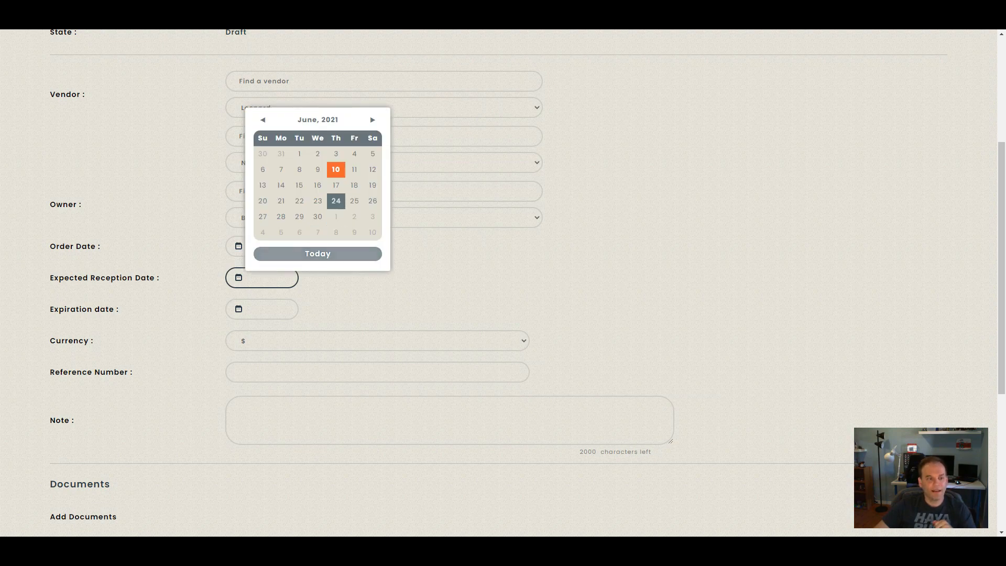
pyautogui.click(335, 200)
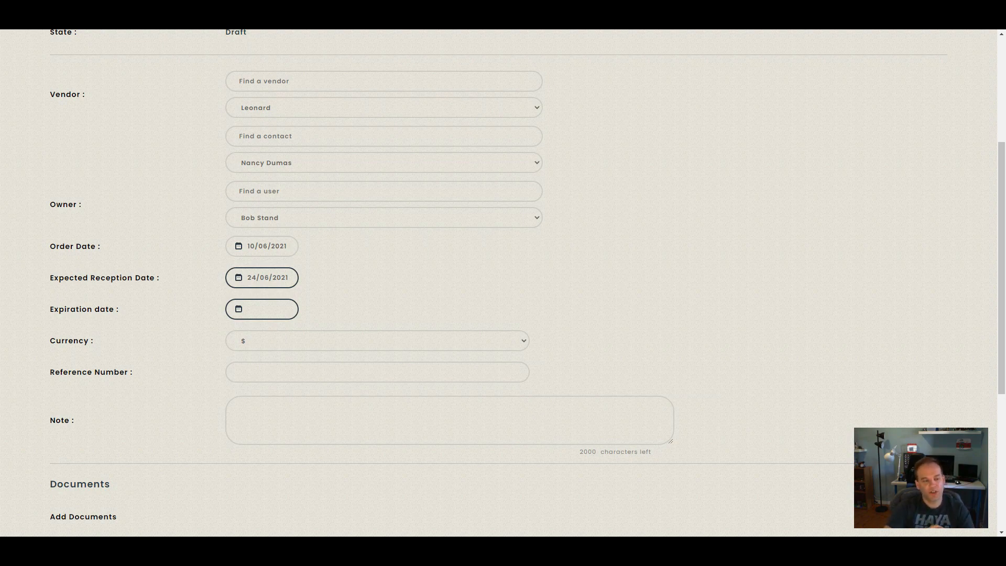
# Start a new line on the purchase order and set its category to Caméras.
pyautogui.scroll(-1, 377, 317)
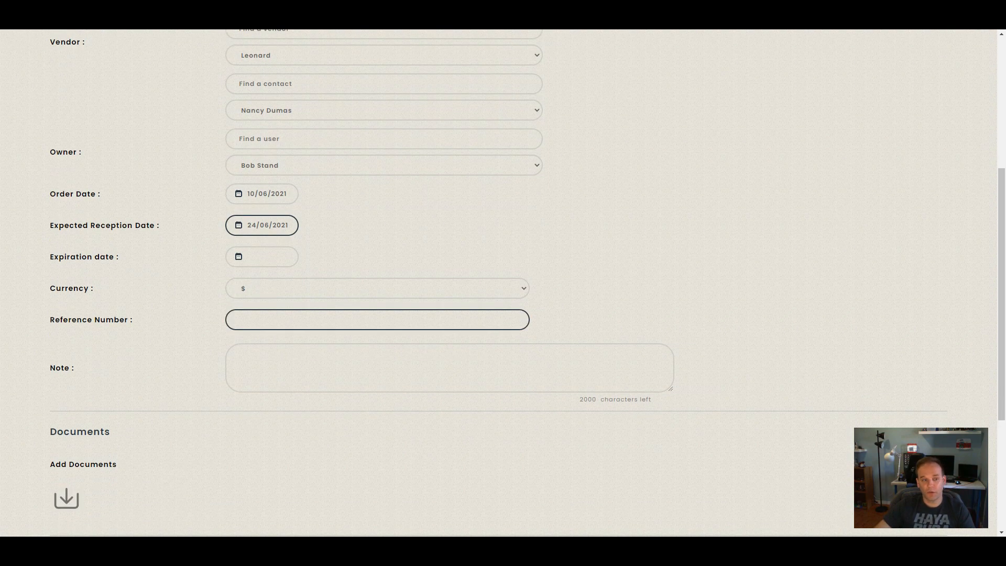
pyautogui.scroll(-1, 377, 317)
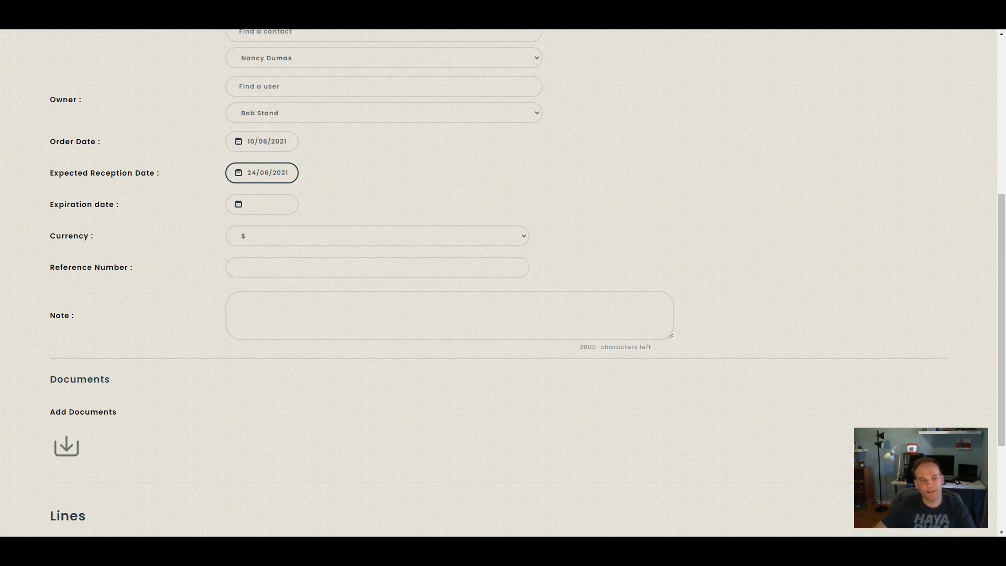
pyautogui.scroll(-1, 378, 267)
pyautogui.scroll(-2, 377, 267)
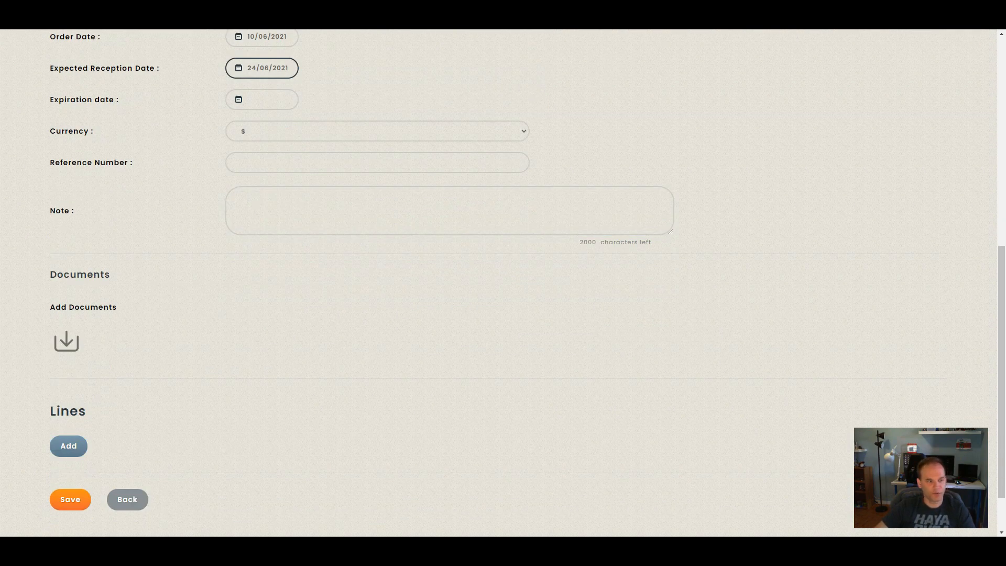
pyautogui.scroll(-1, 377, 267)
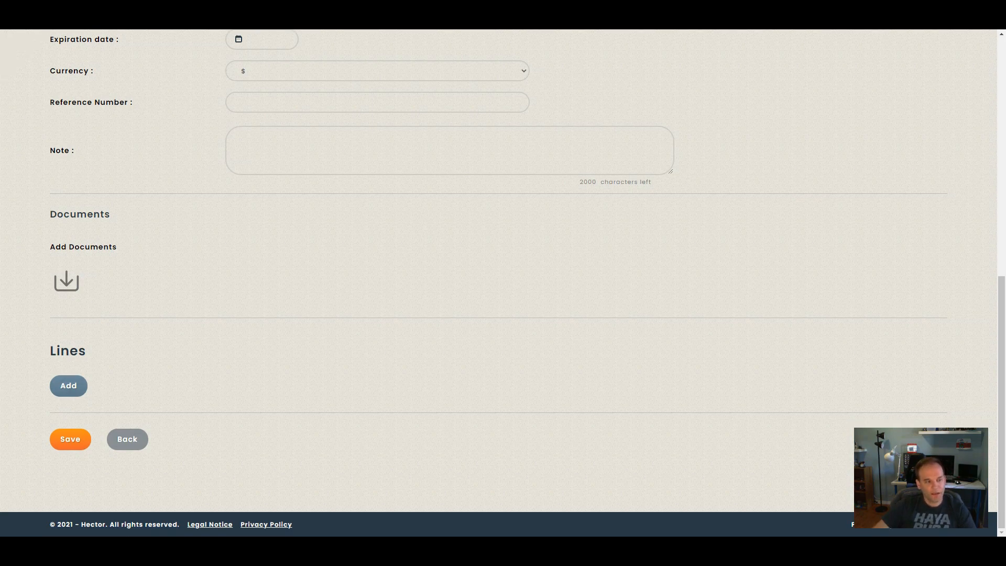
pyautogui.click(68, 385)
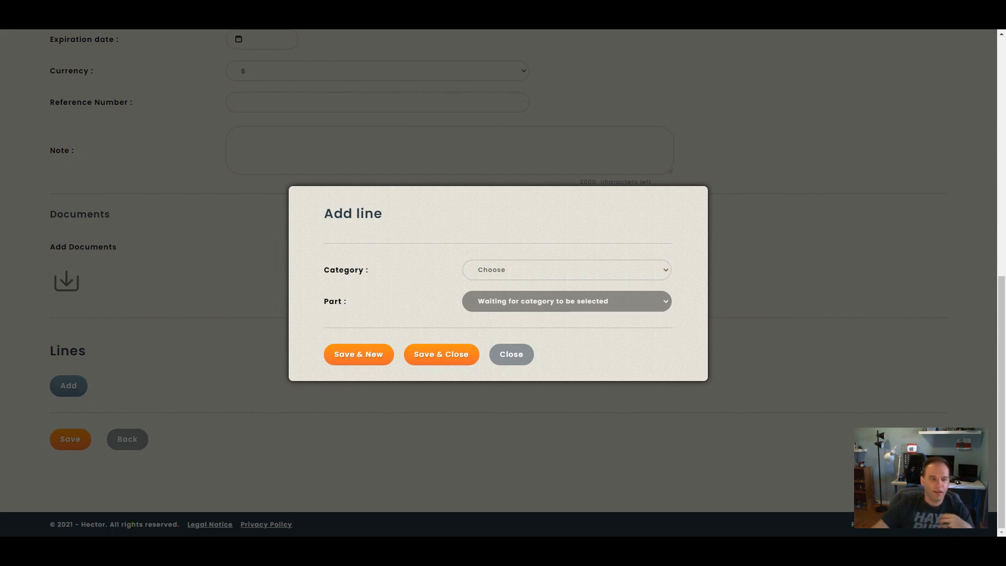
pyautogui.click(566, 269)
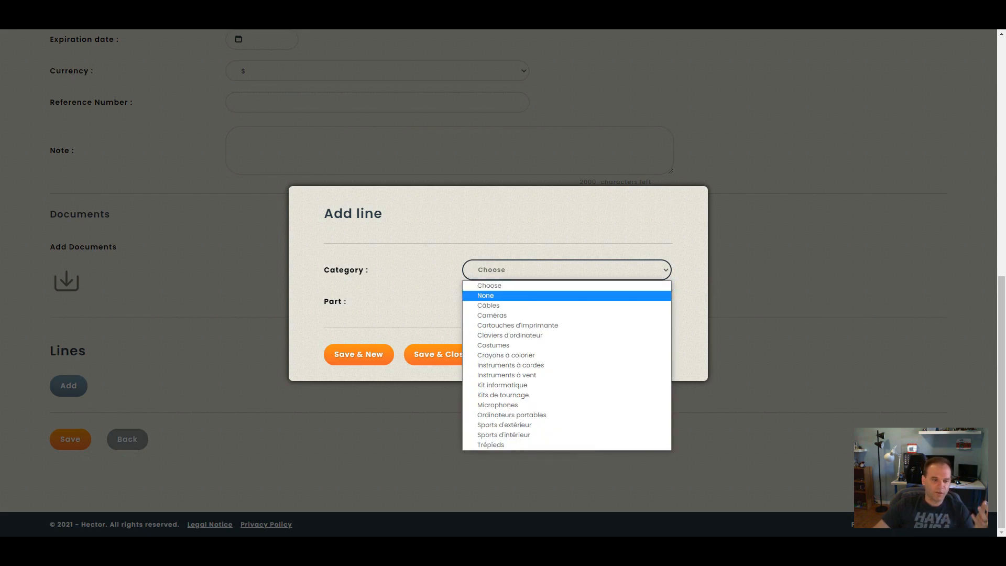
pyautogui.click(566, 225)
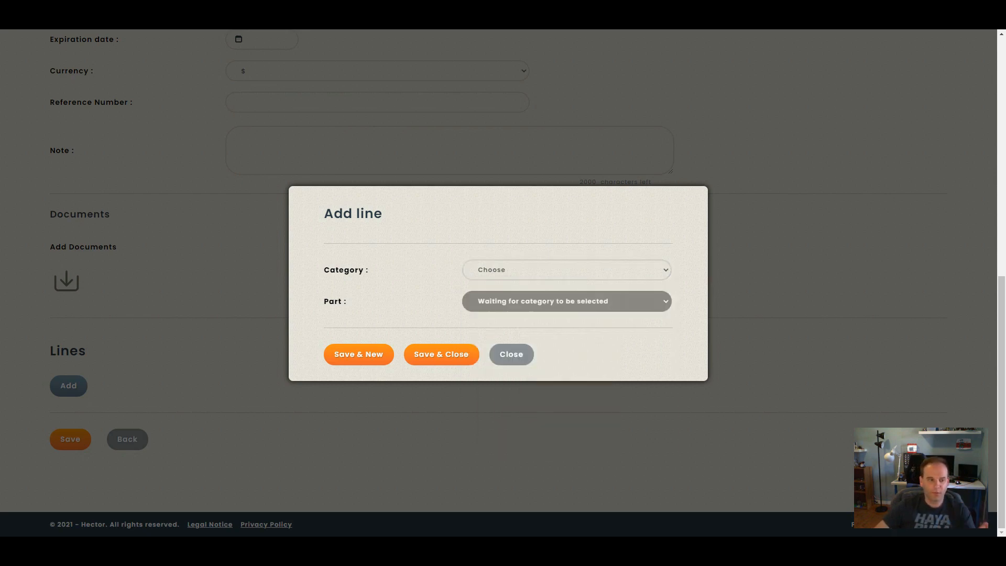
pyautogui.click(567, 270)
pyautogui.click(566, 270)
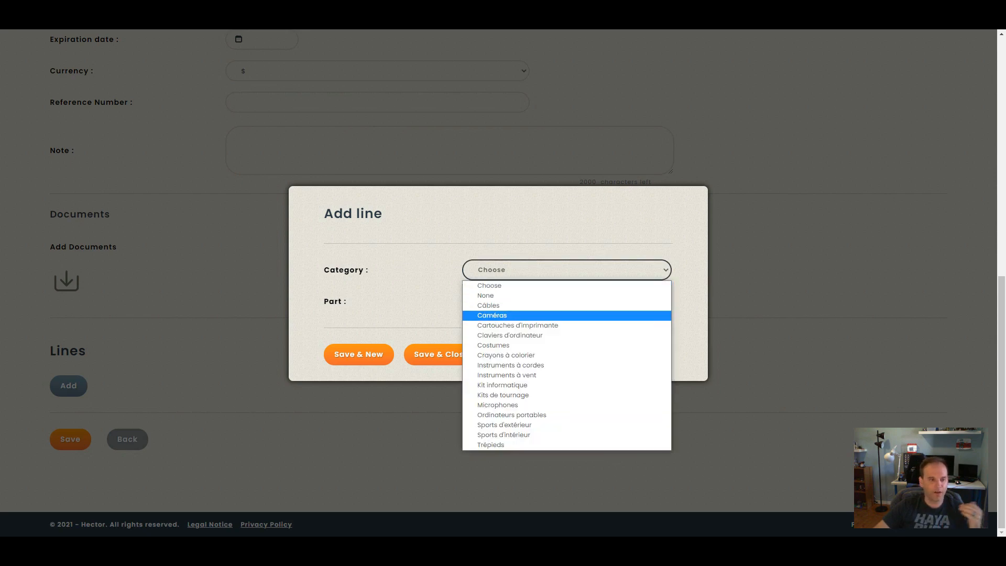
pyautogui.click(566, 316)
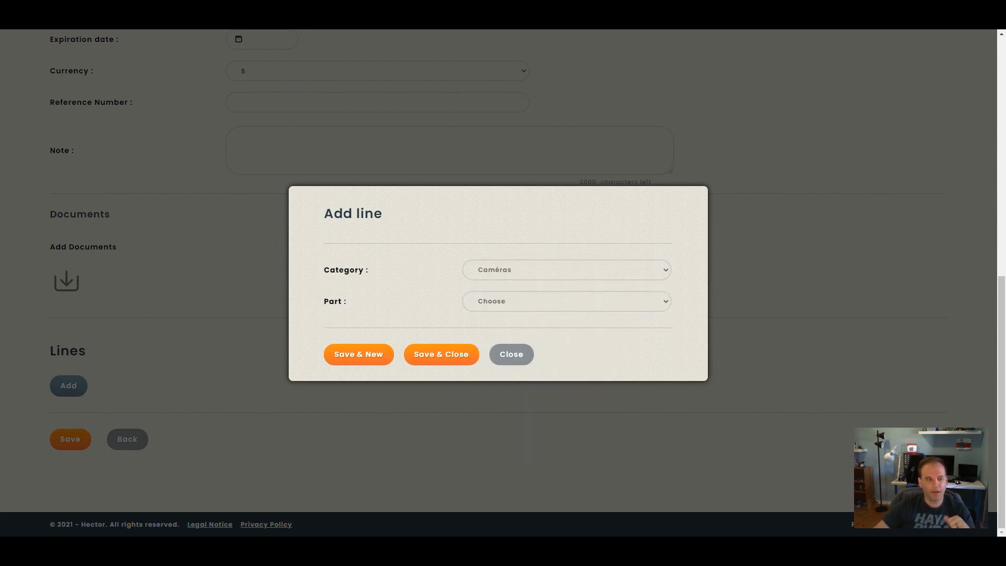
# Choose the Sony HDR-CX405 part with quantity 2 and price 400, and save the line to begin another.
pyautogui.click(566, 302)
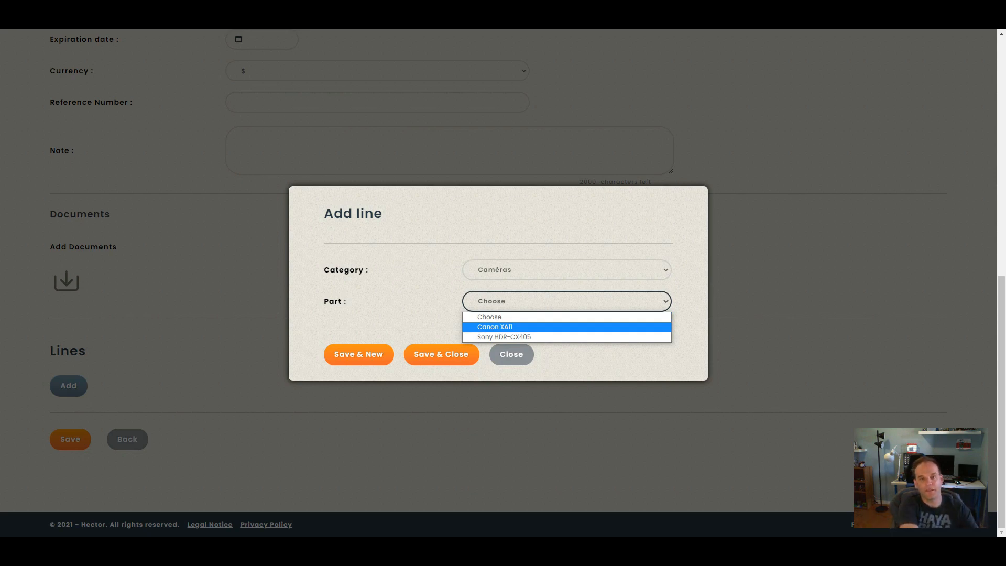
pyautogui.click(503, 336)
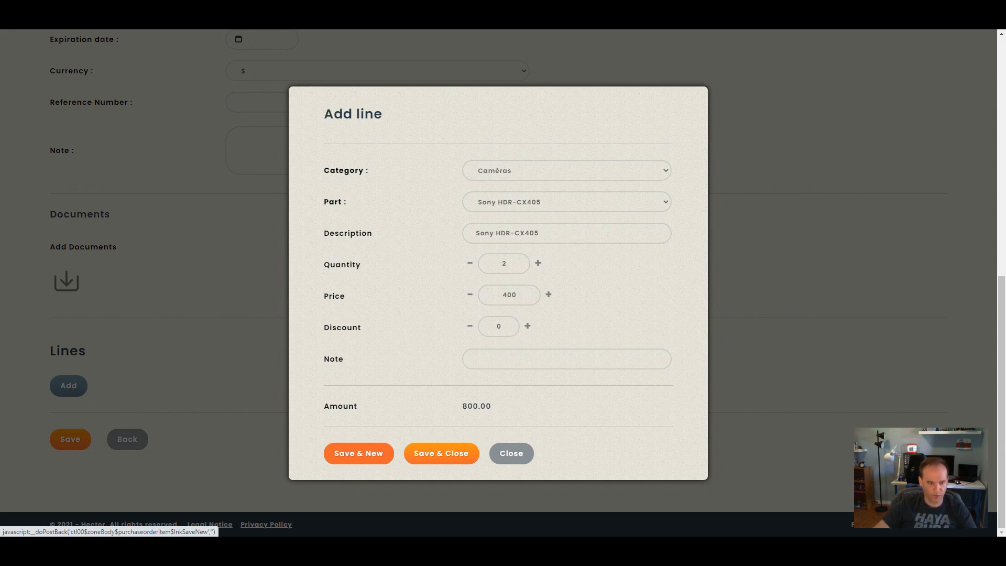
pyautogui.click(358, 453)
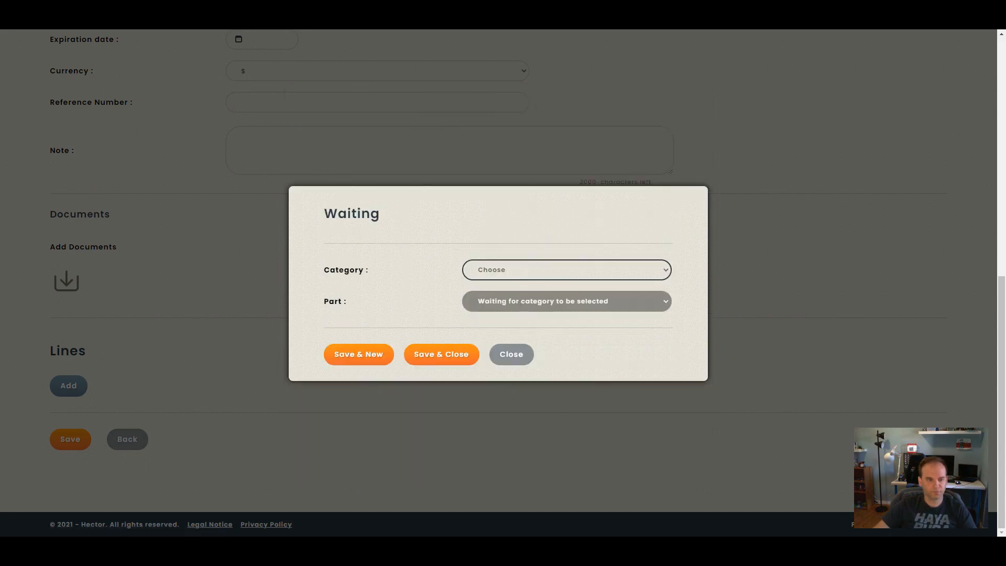
# Set the second line's category to None and check the suggestions for its description.
pyautogui.click(566, 270)
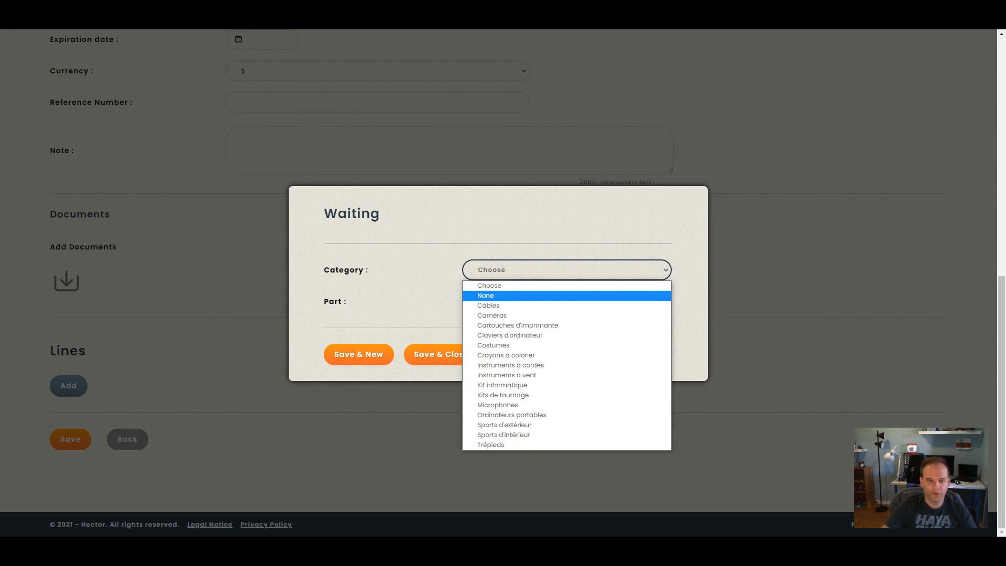
pyautogui.click(486, 296)
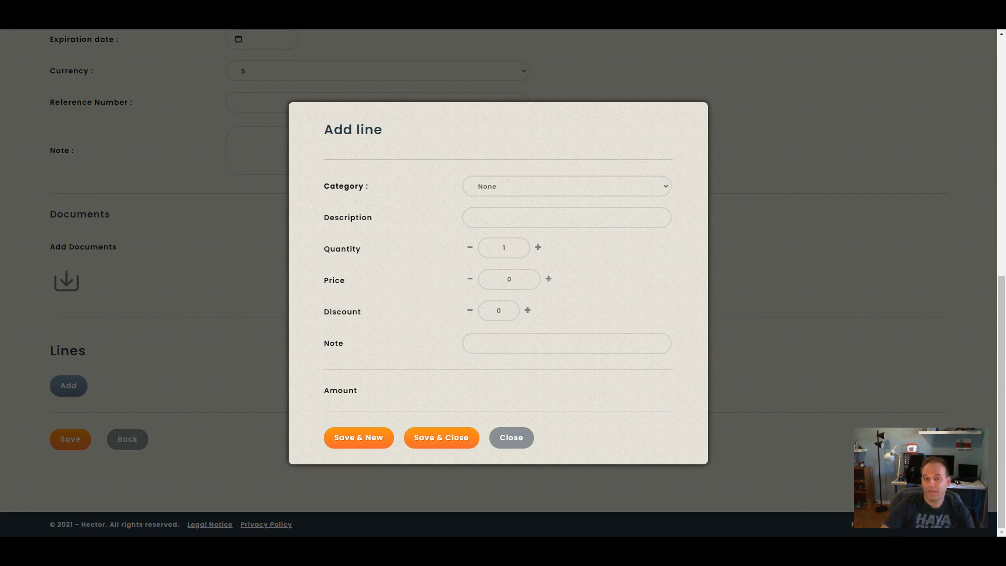
pyautogui.click(566, 218)
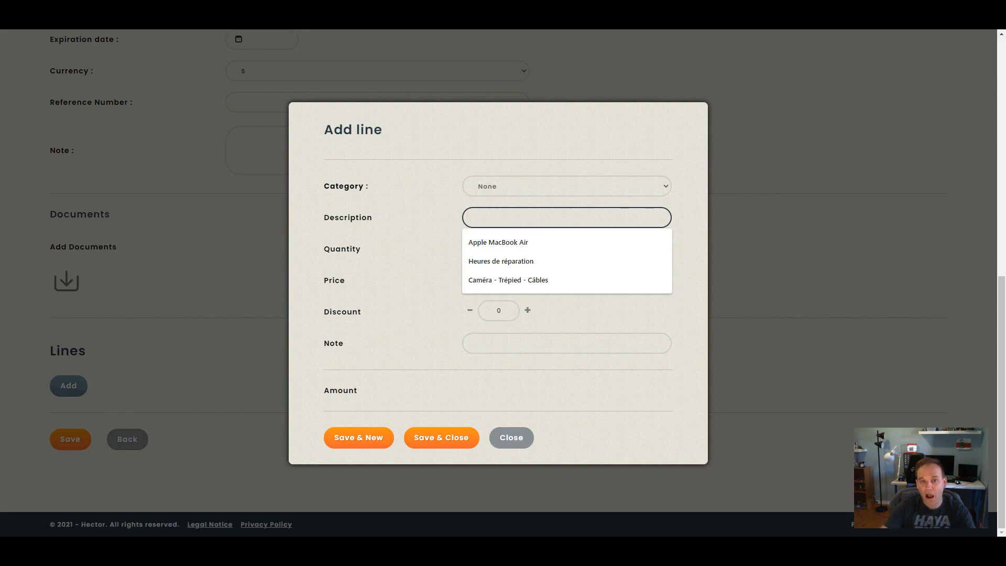
pyautogui.click(600, 311)
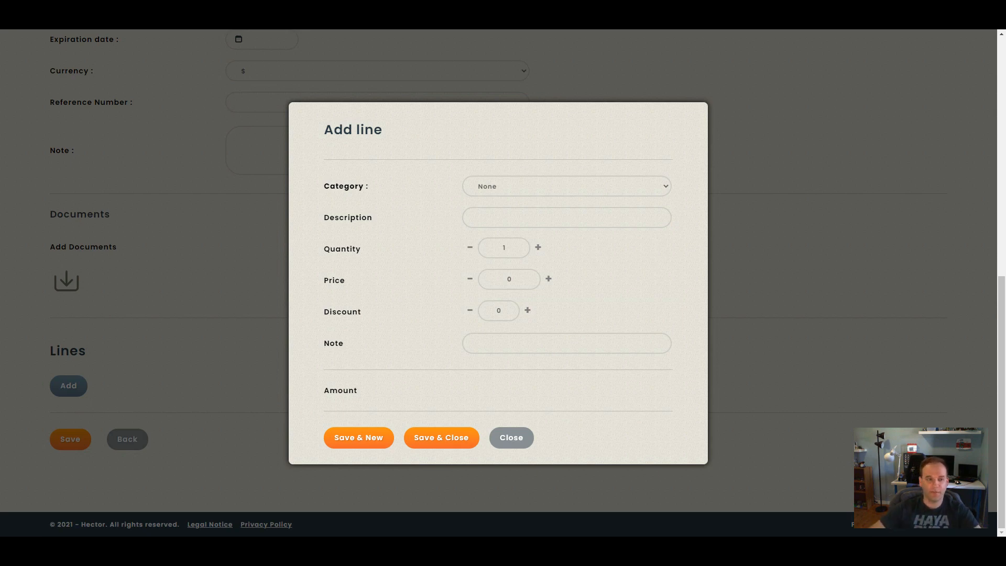
# Enter "Repair equipment" as the second line's description.
pyautogui.click(566, 217)
pyautogui.write('R')
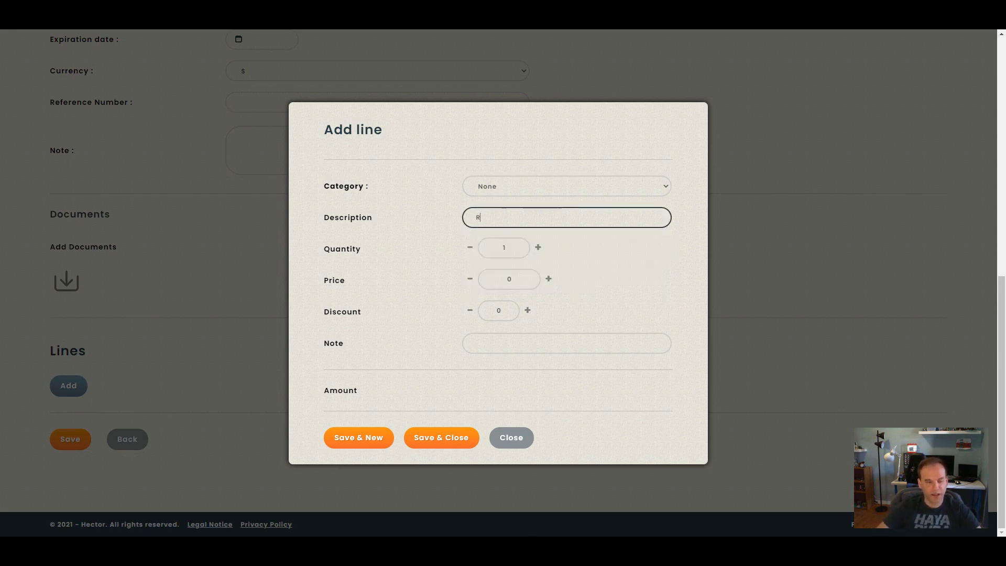
pyautogui.write('epair equipement')
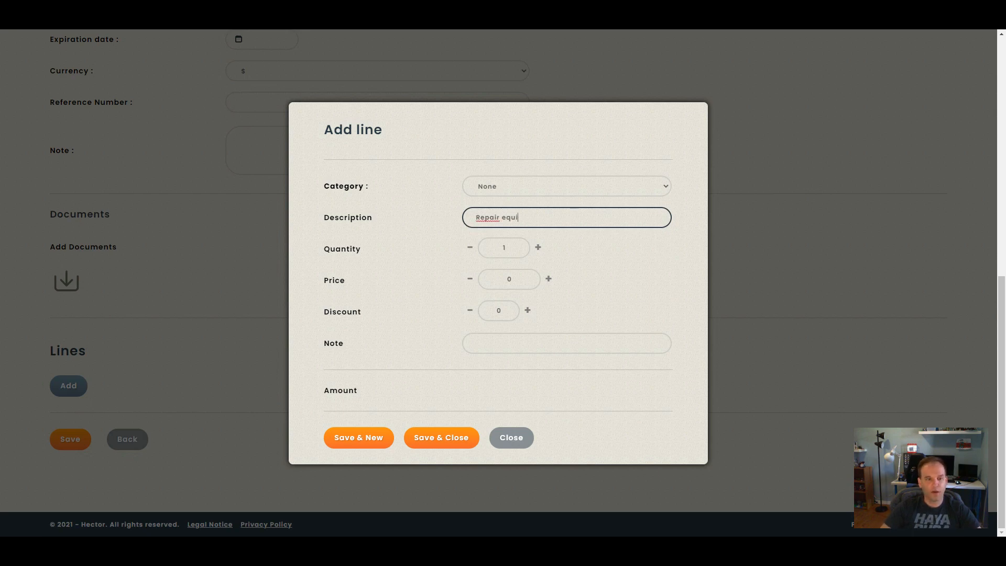
pyautogui.press('BackSpace')
pyautogui.press('BackSpace')
pyautogui.press('BackSpace')
pyautogui.press('BackSpace')
pyautogui.press('BackSpace')
pyautogui.write('ment')
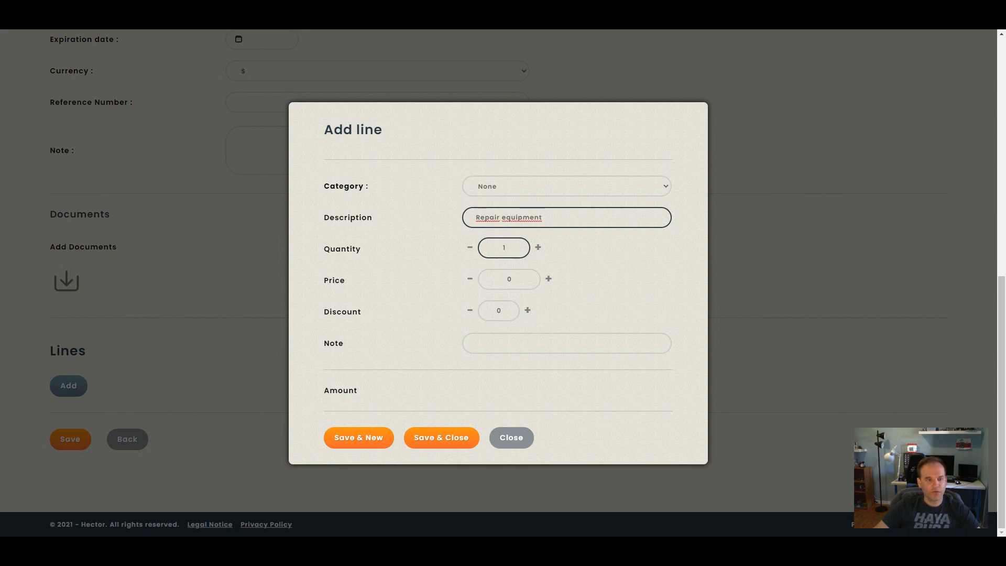
# Set the repair line's quantity to 4 and price to 75, then save the line and close the form.
pyautogui.click(538, 248)
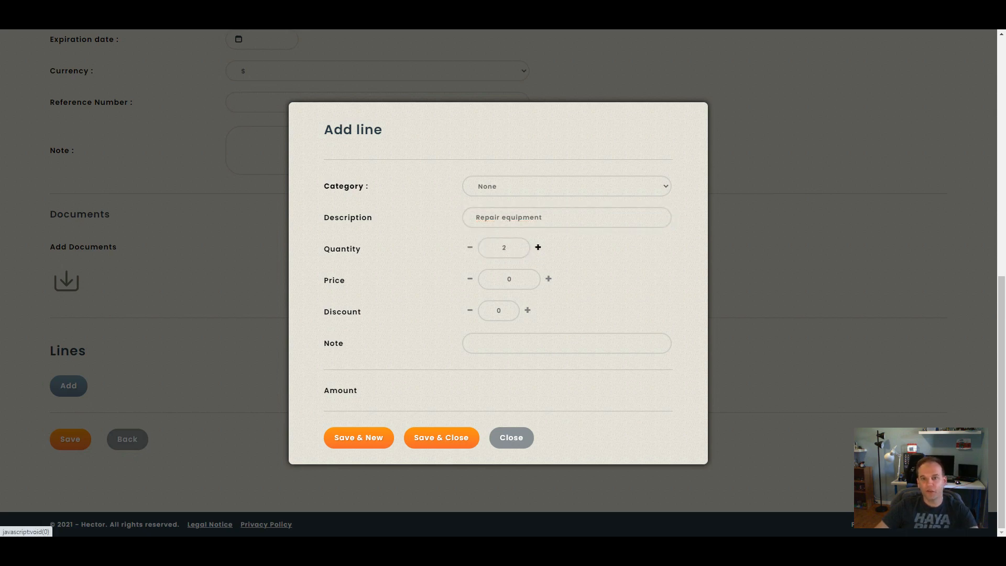
pyautogui.click(470, 248)
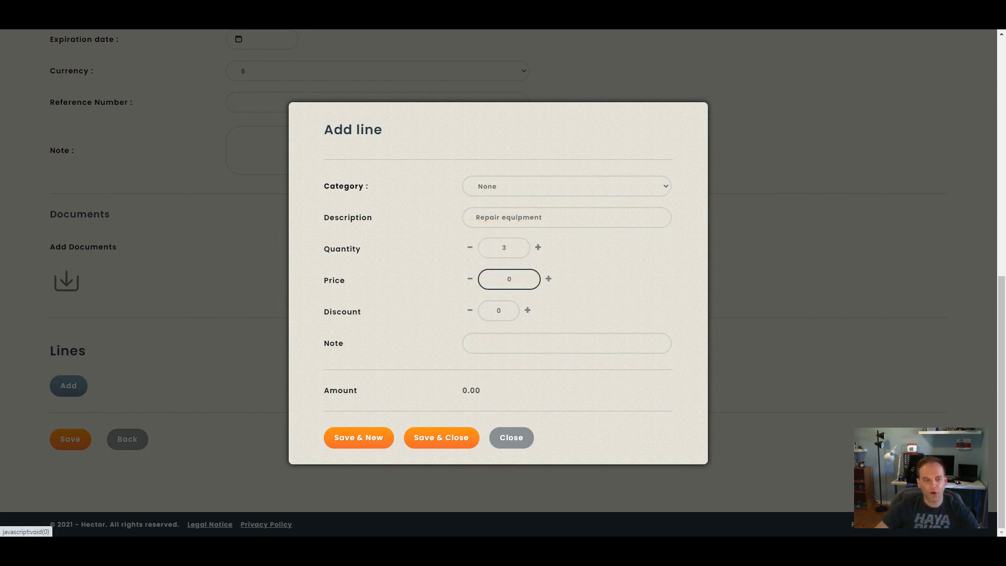
pyautogui.doubleClick(509, 279)
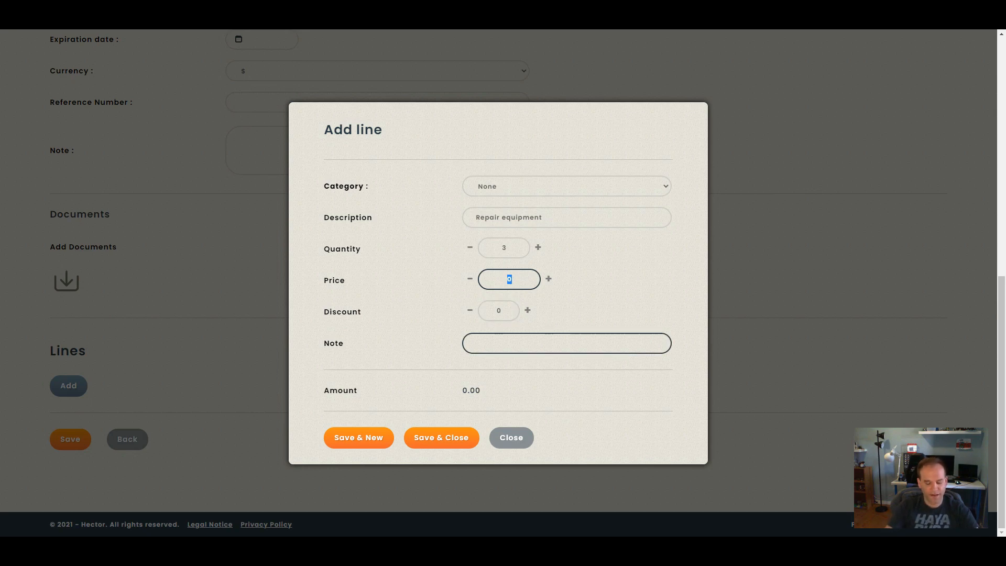
pyautogui.write('75')
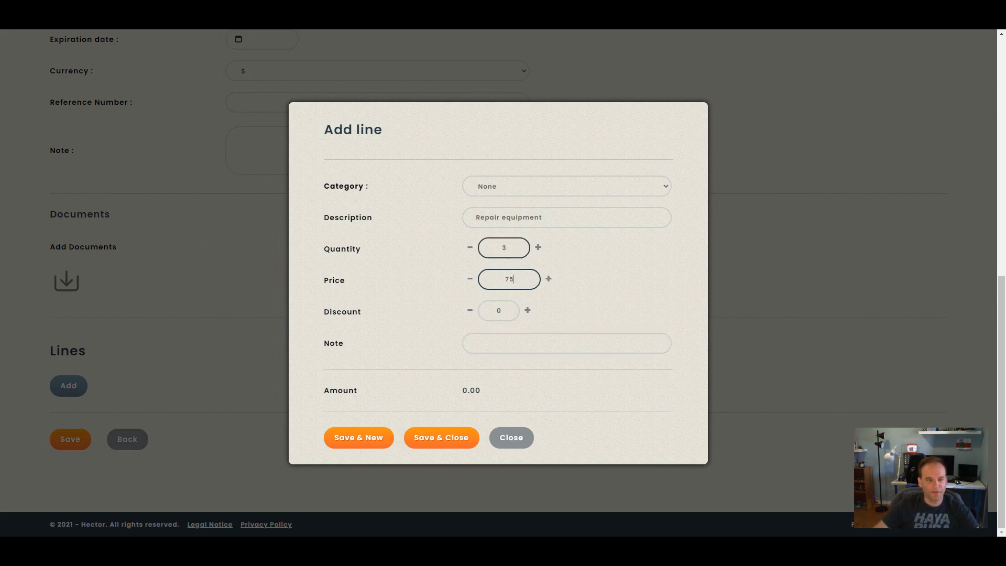
pyautogui.click(504, 248)
pyautogui.doubleClick(504, 247)
pyautogui.write('4')
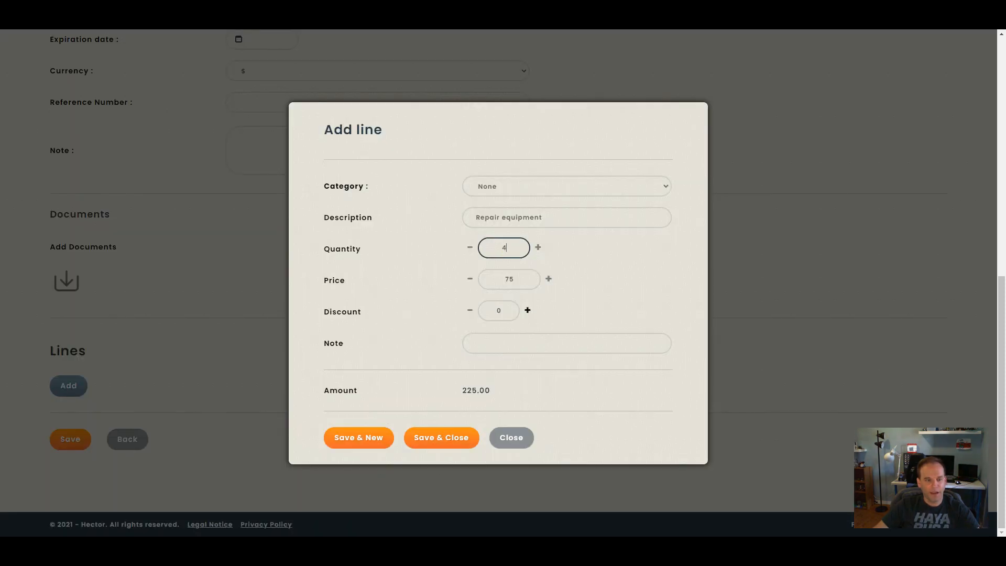
pyautogui.press('Tab')
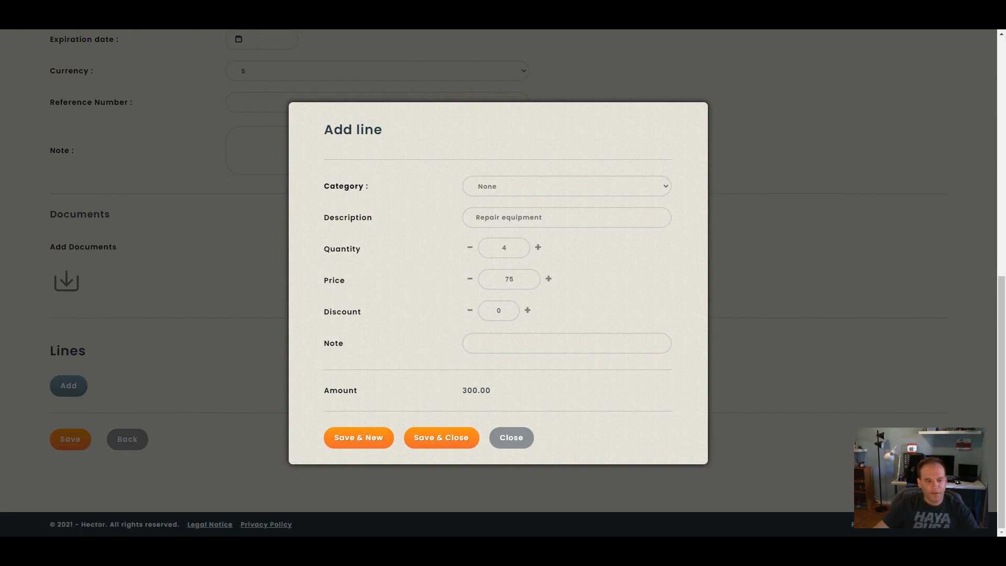
pyautogui.click(441, 437)
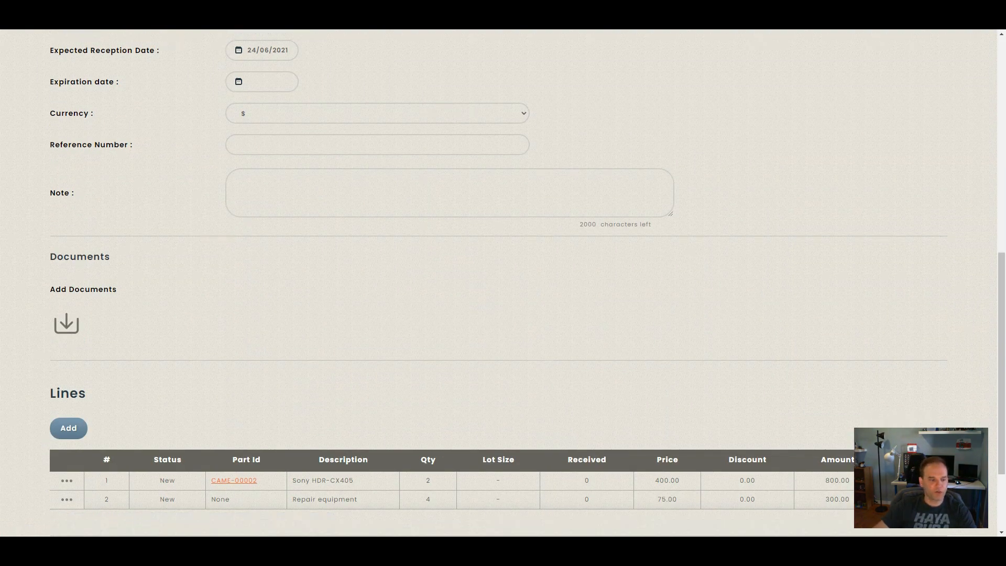
# Review the purchase order's total and both lines, and save the order.
pyautogui.scroll(-2, 497, 282)
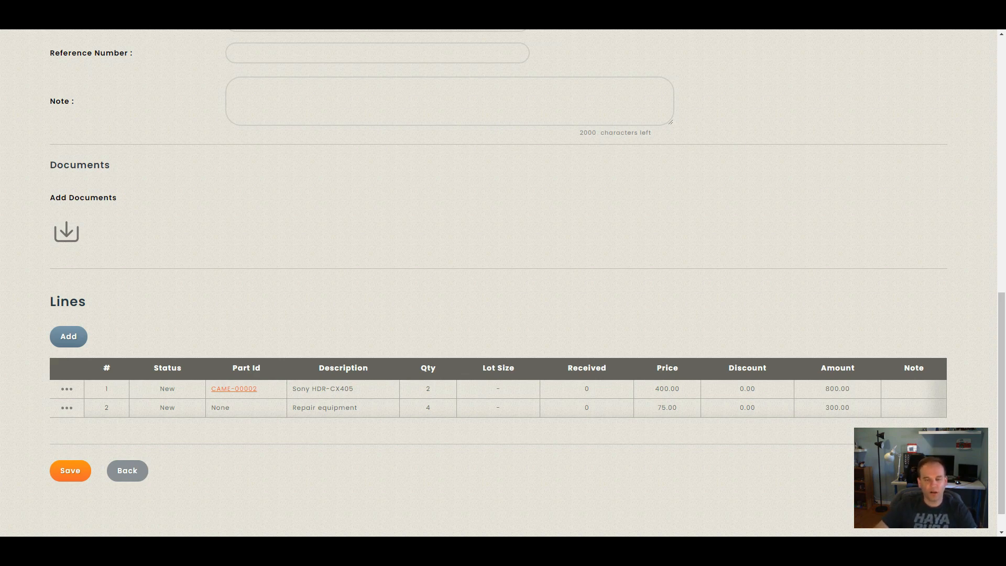
pyautogui.scroll(8, 497, 283)
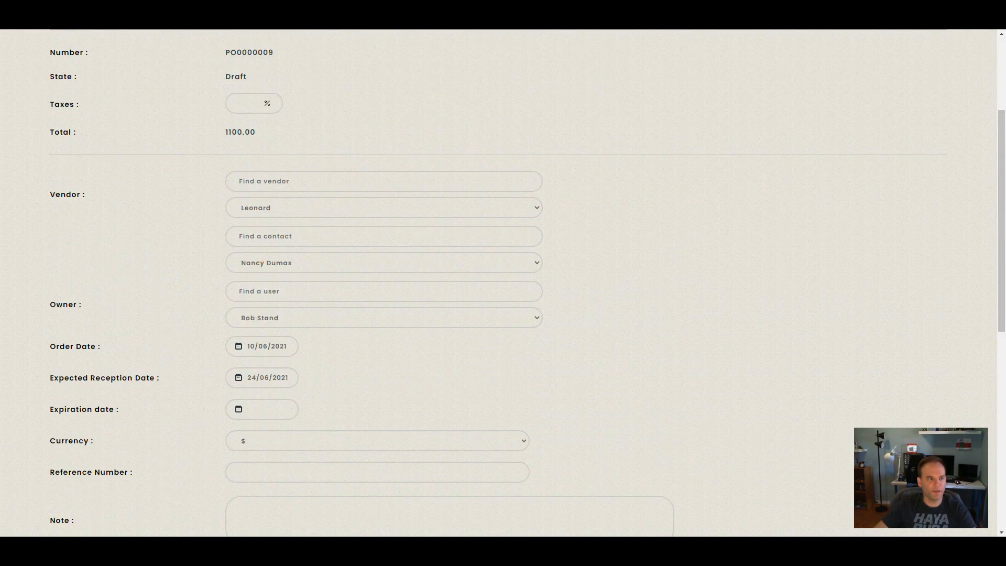
pyautogui.scroll(-9, 503, 283)
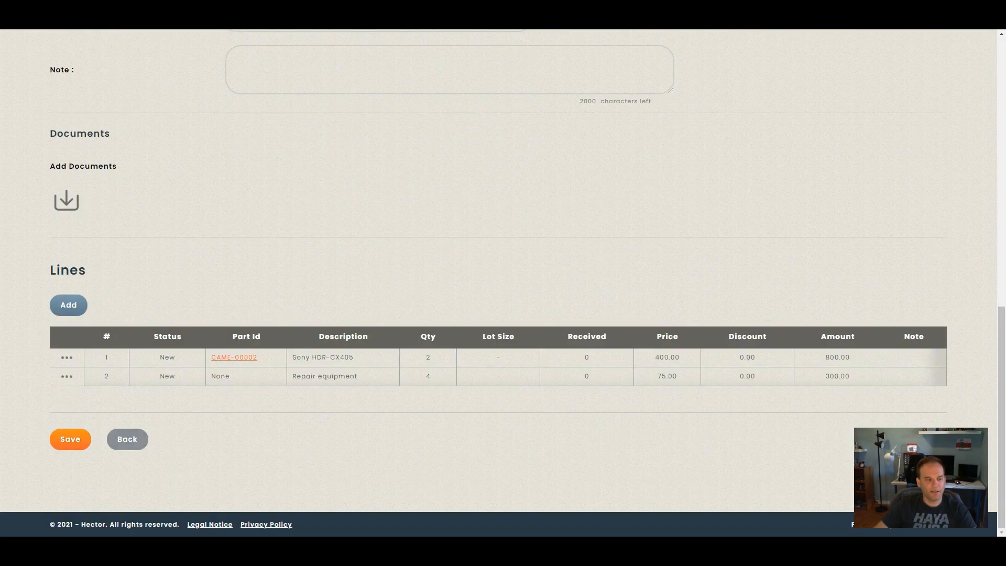
pyautogui.click(71, 439)
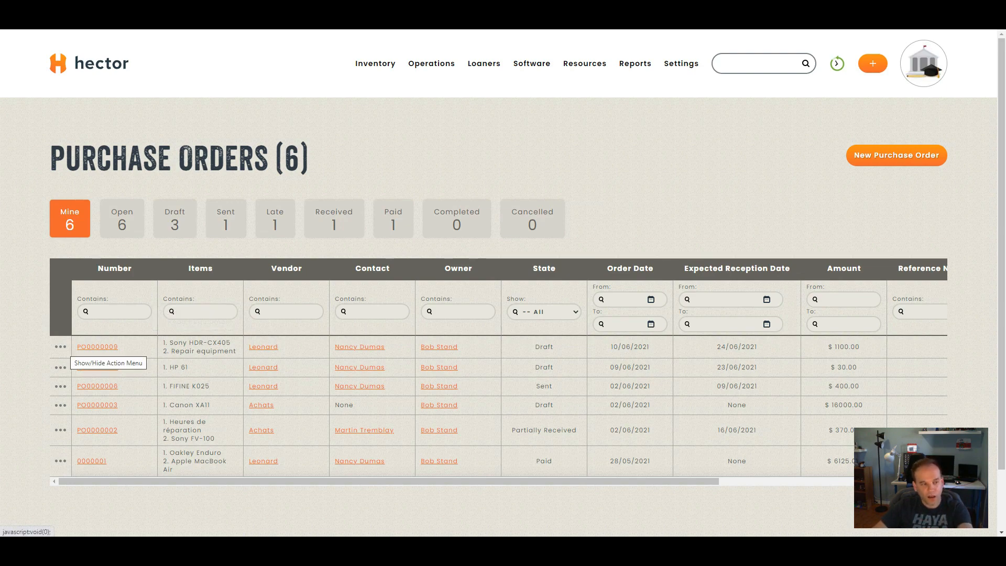
# Preview the printout of the new draft order for Leonard with Microsoft Print to PDF as destination, and leave without printing.
pyautogui.click(61, 347)
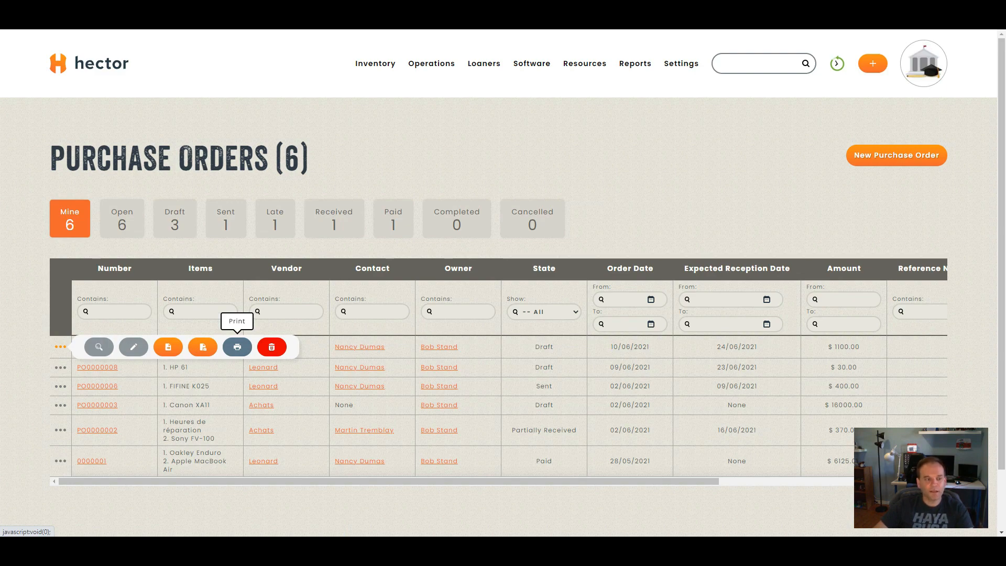
pyautogui.click(237, 347)
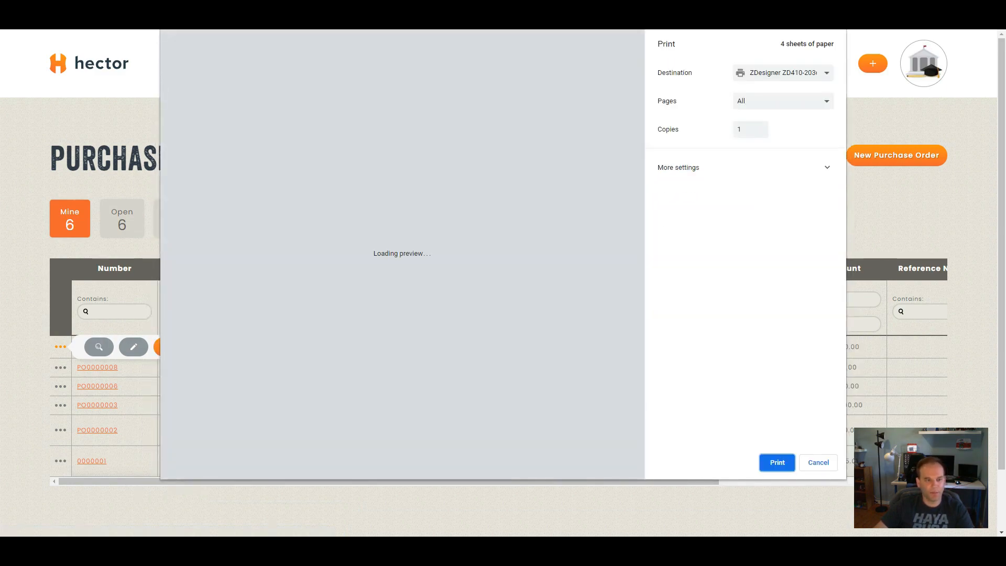
pyautogui.click(783, 73)
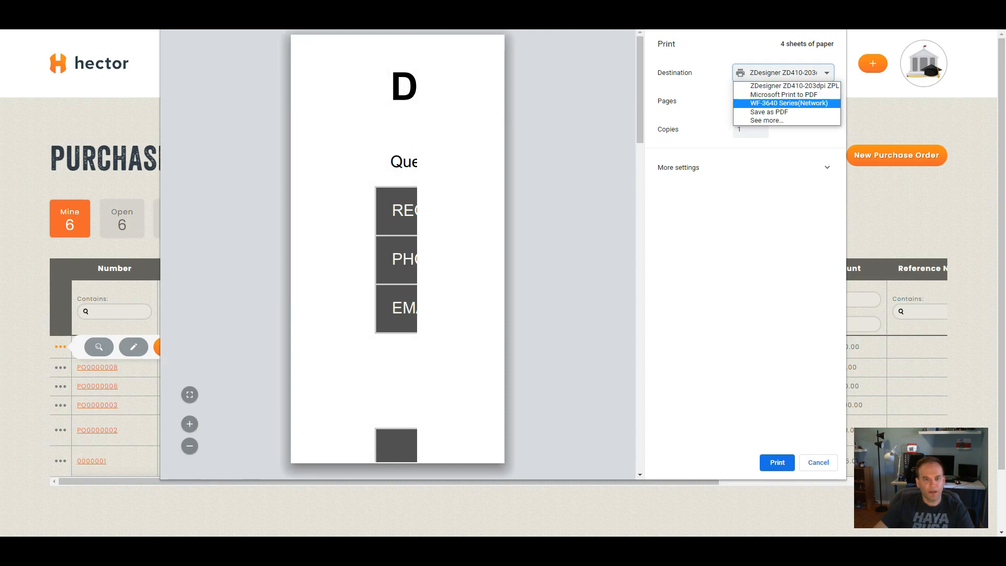
pyautogui.click(788, 103)
pyautogui.click(782, 73)
pyautogui.click(783, 95)
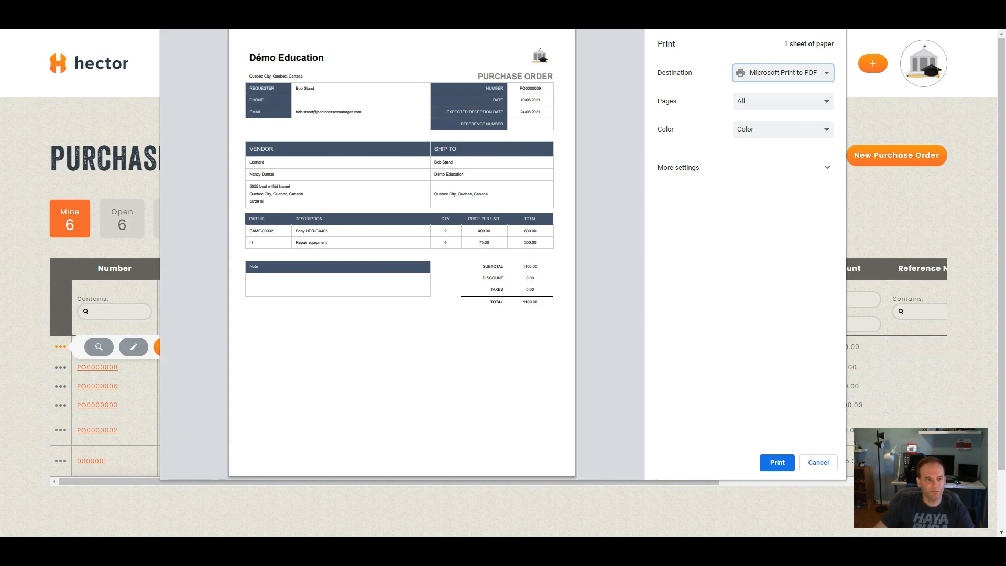
pyautogui.press('Escape')
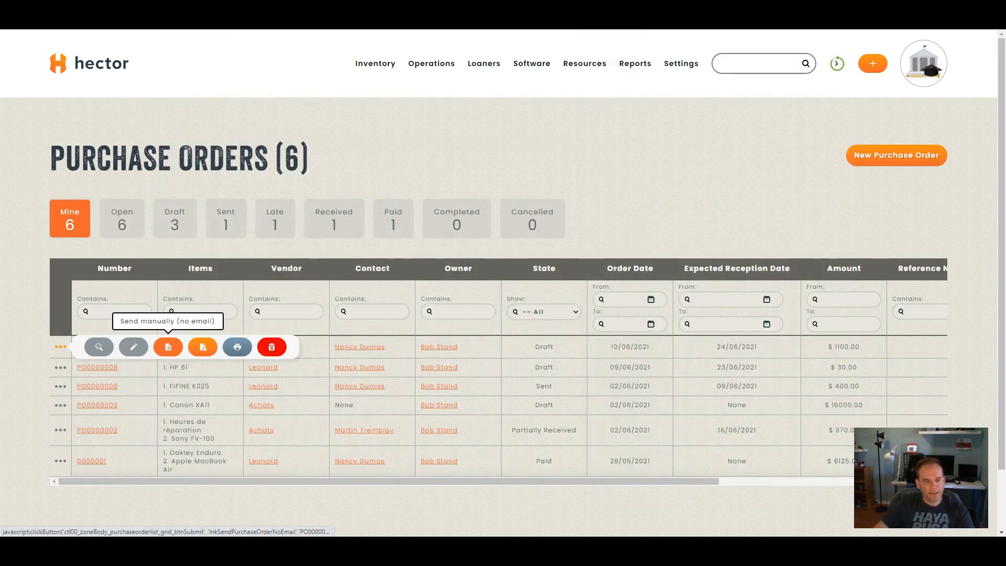
# Mark the new draft order for Leonard as sent manually without email, and list the sent purchase orders.
pyautogui.click(168, 347)
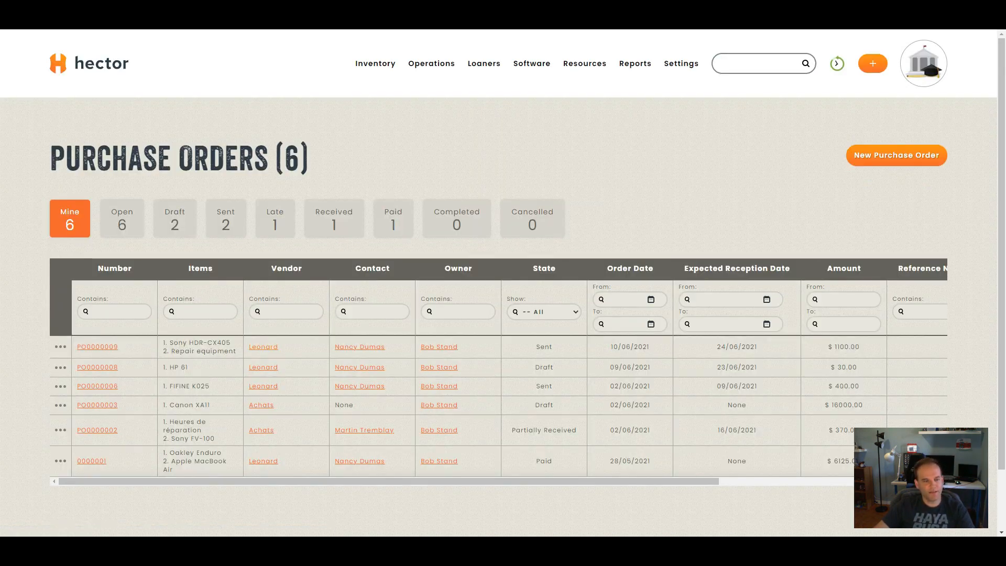
pyautogui.click(226, 218)
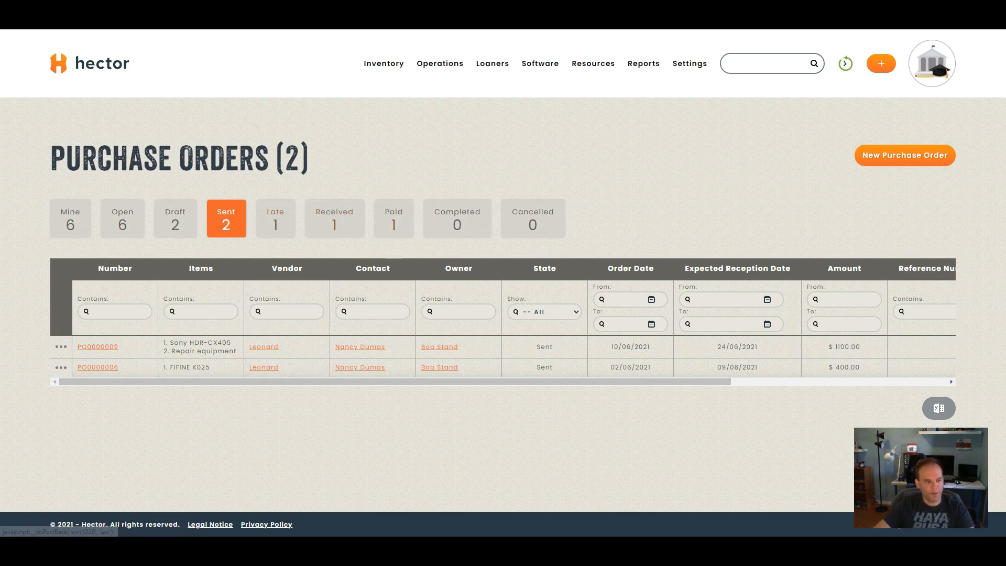
# Receive both lines of the Sony HDR-CX405 and repair order in full, placing the cameras in the Library - Study Rooms booking stockroom, and save.
pyautogui.click(61, 346)
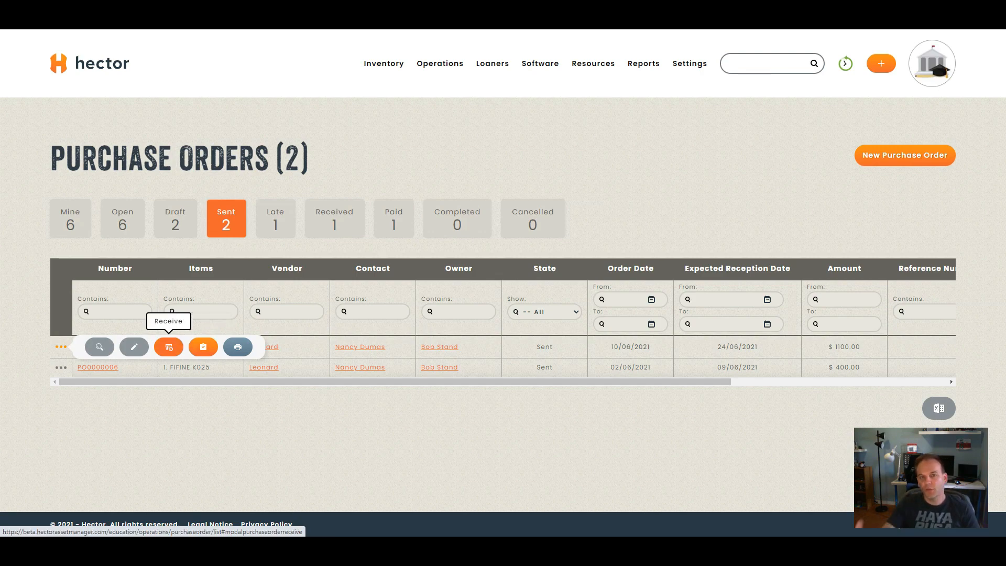
pyautogui.click(168, 346)
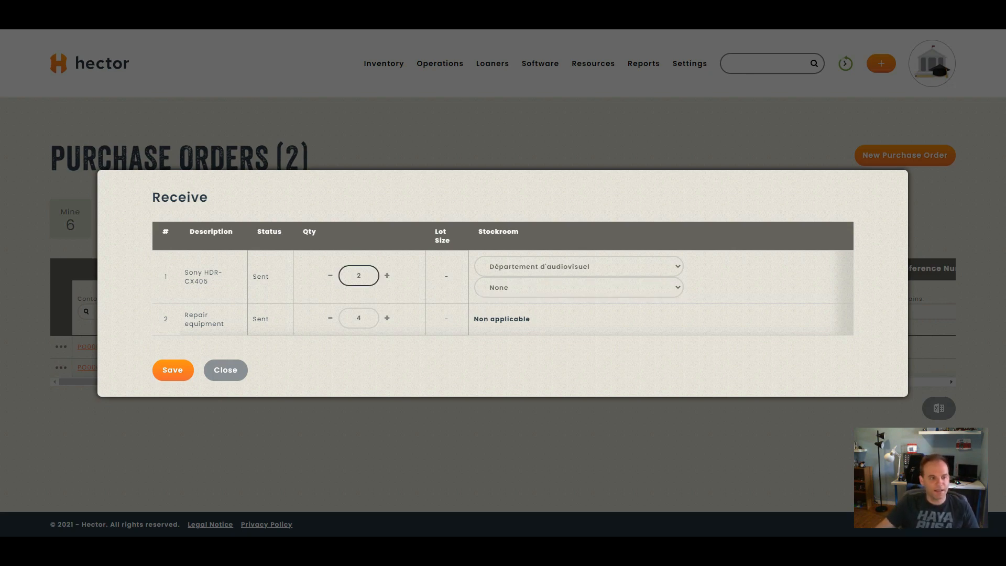
pyautogui.click(579, 267)
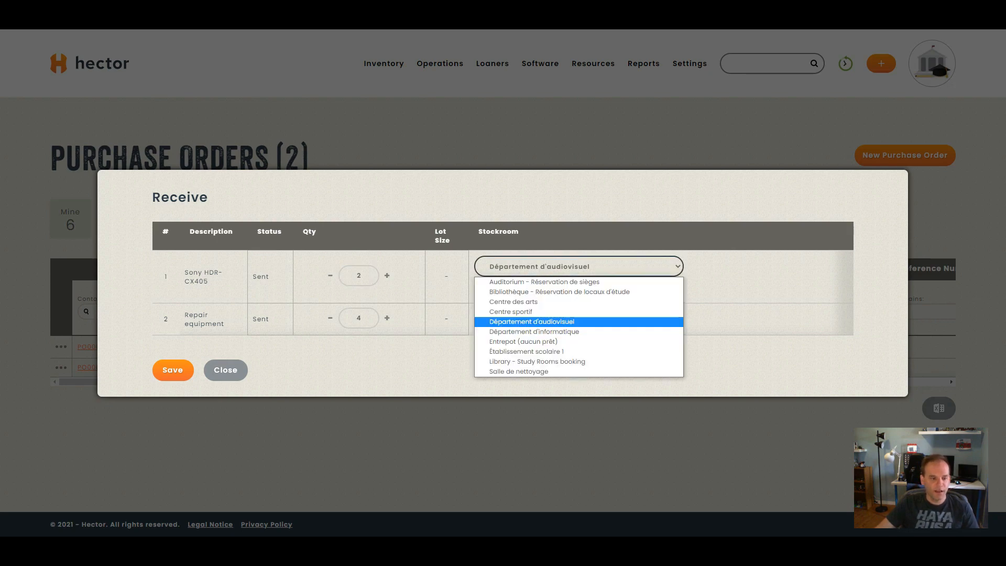
pyautogui.press('Return')
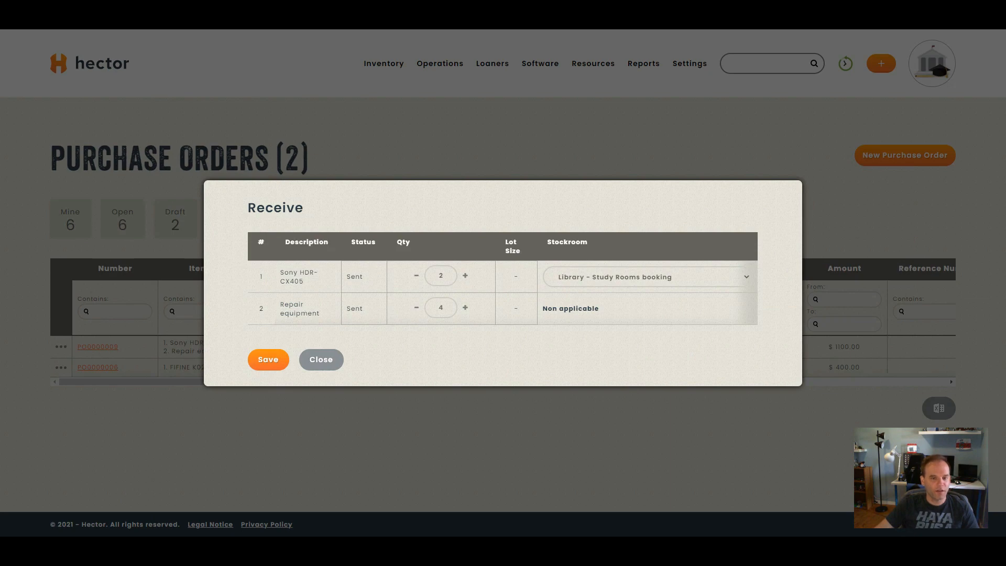
pyautogui.click(440, 307)
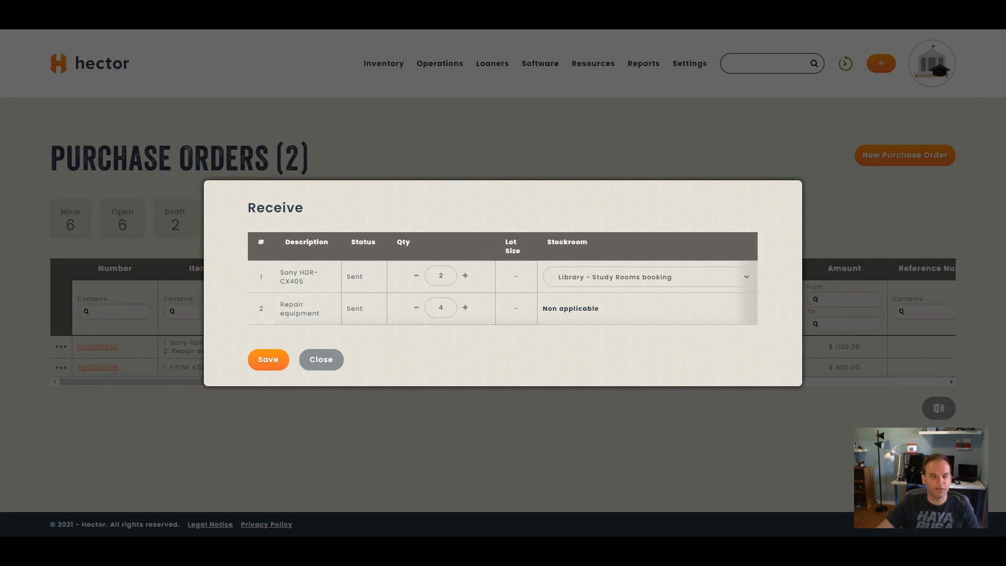
pyautogui.click(268, 359)
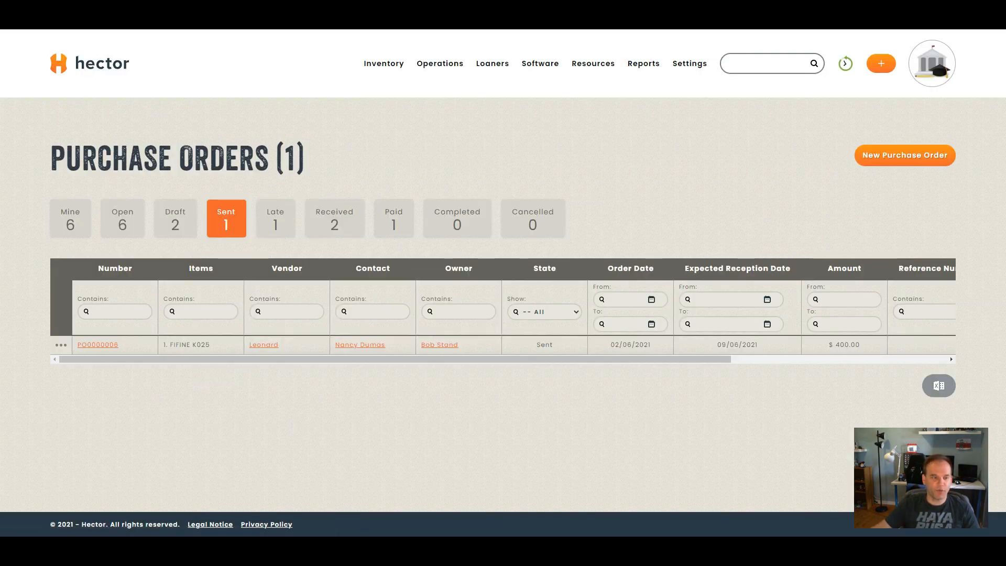
# Open the received Sony HDR-CX405 asset CRL-02403 from the asset list and review its history and details.
pyautogui.click(334, 219)
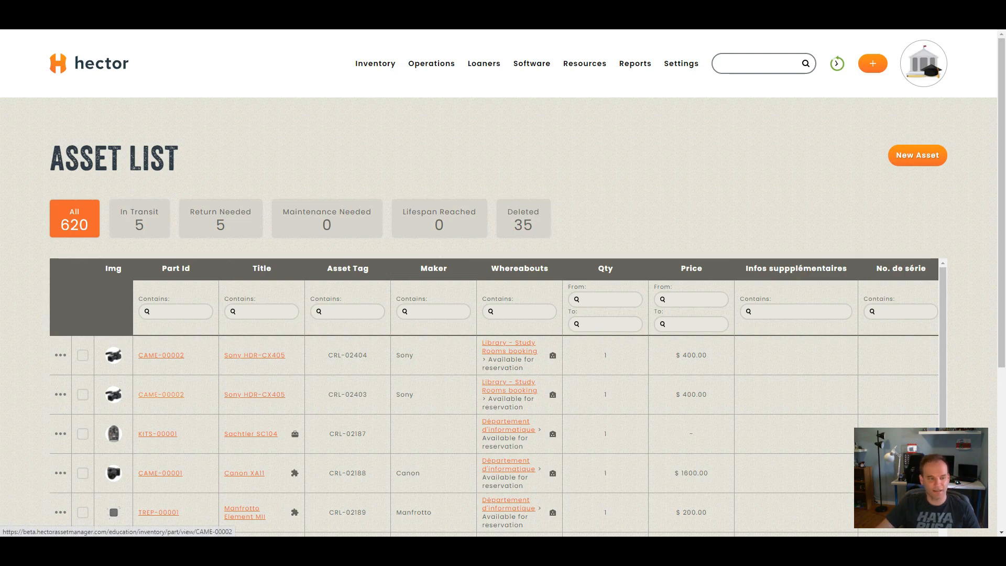
pyautogui.click(254, 394)
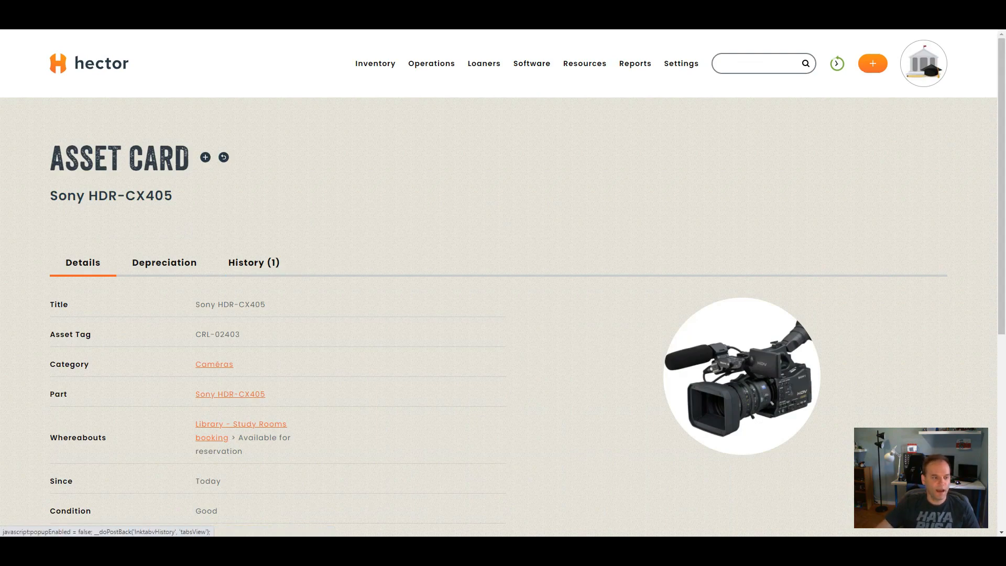
pyautogui.click(254, 263)
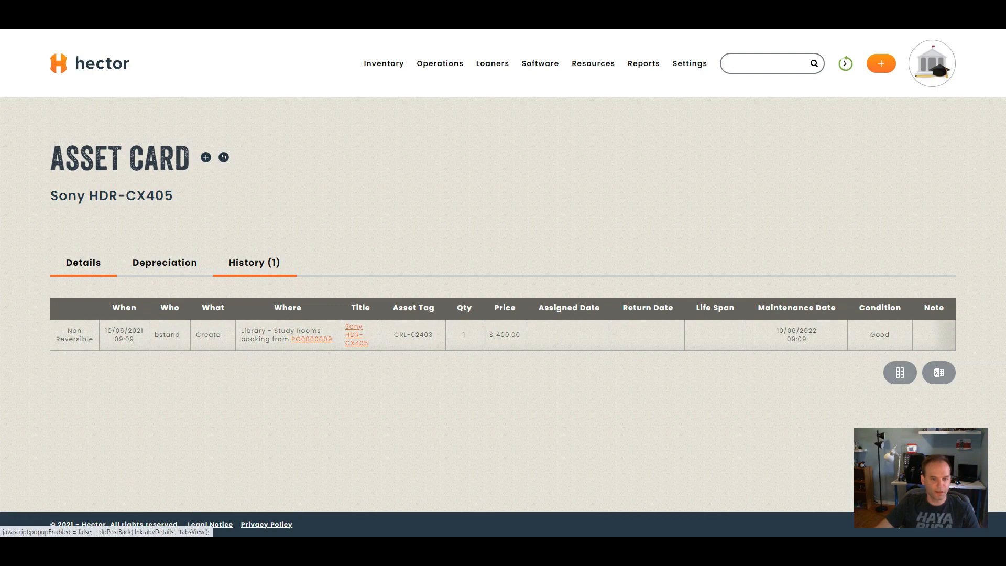
pyautogui.click(83, 262)
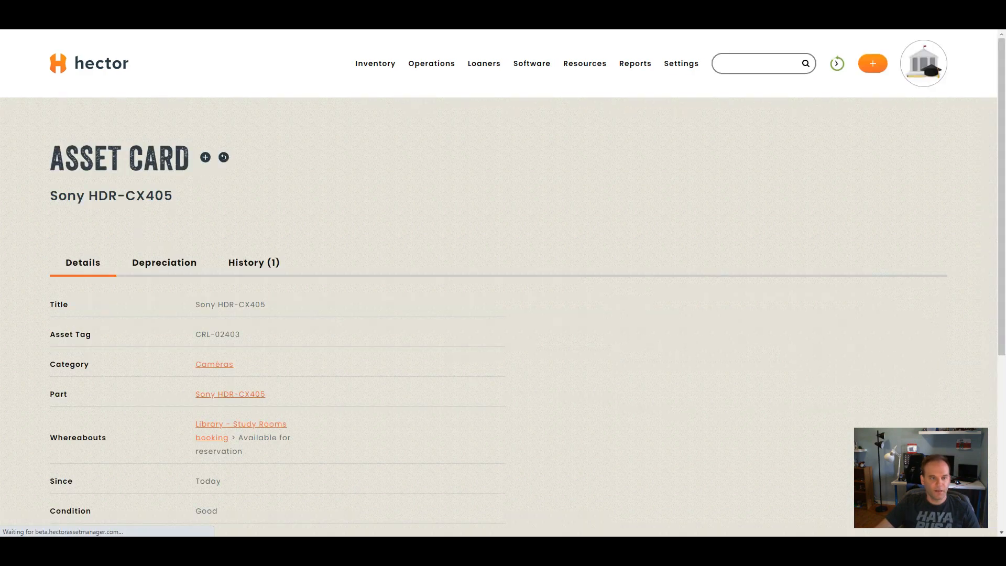
# Return to the purchase orders, mark the received Sony HDR-CX405 order as completed, and list the completed orders.
pyautogui.moveTo(433, 63)
pyautogui.click(450, 120)
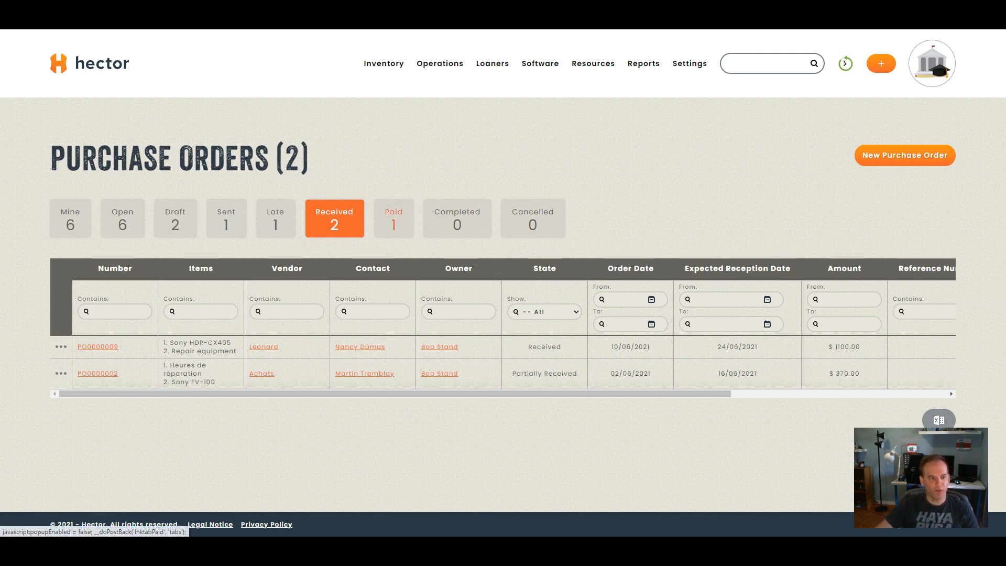
pyautogui.click(393, 218)
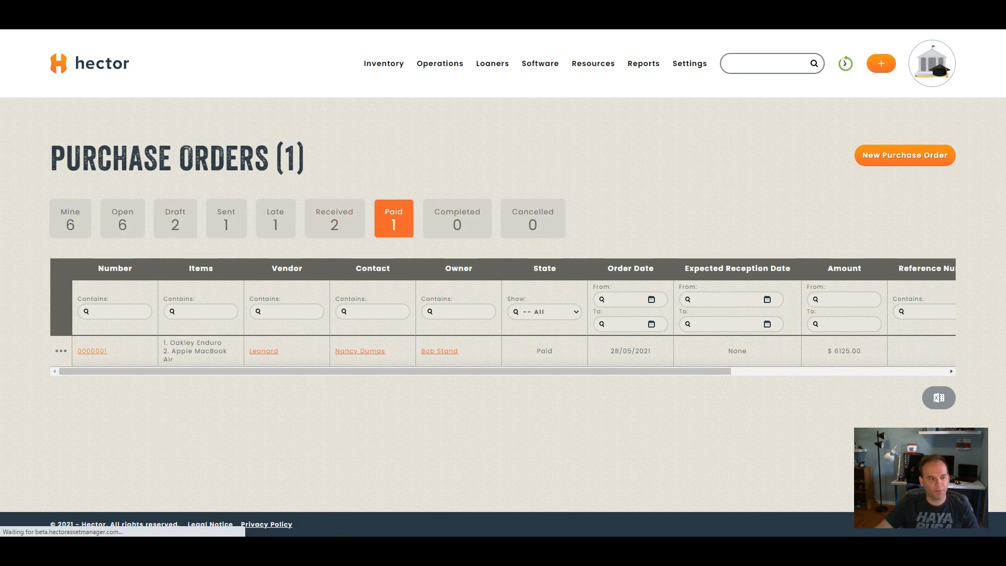
pyautogui.click(334, 218)
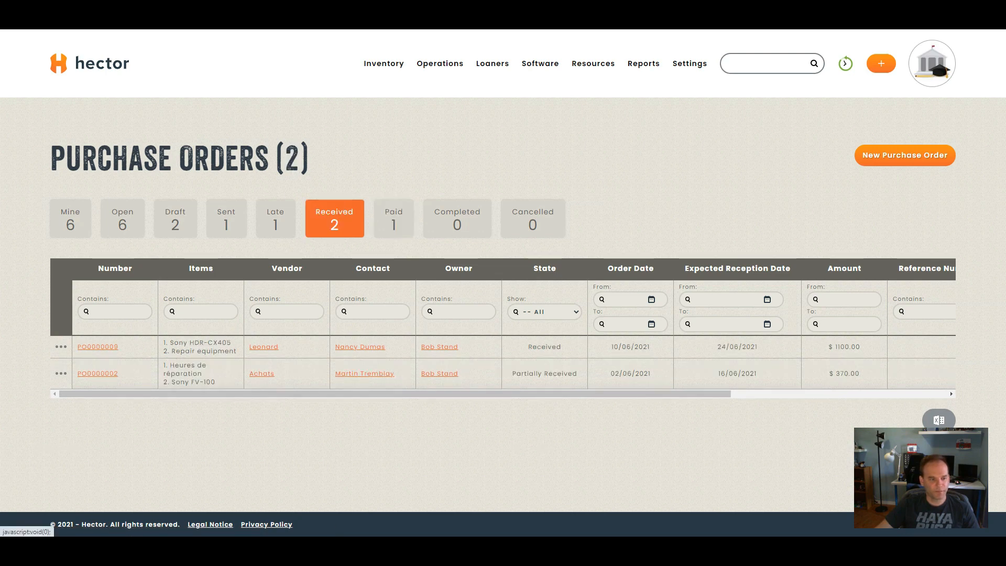
pyautogui.click(61, 346)
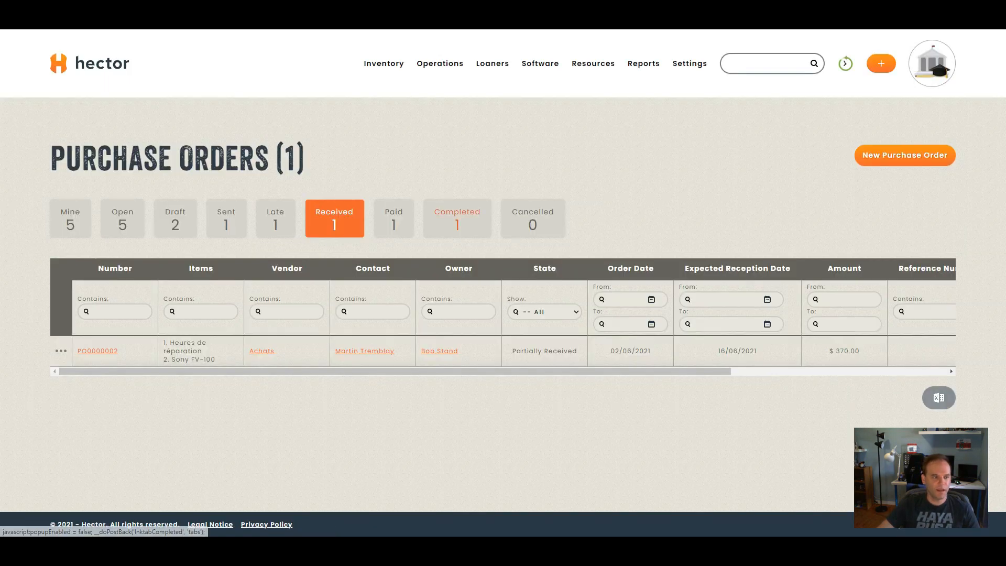
pyautogui.click(457, 218)
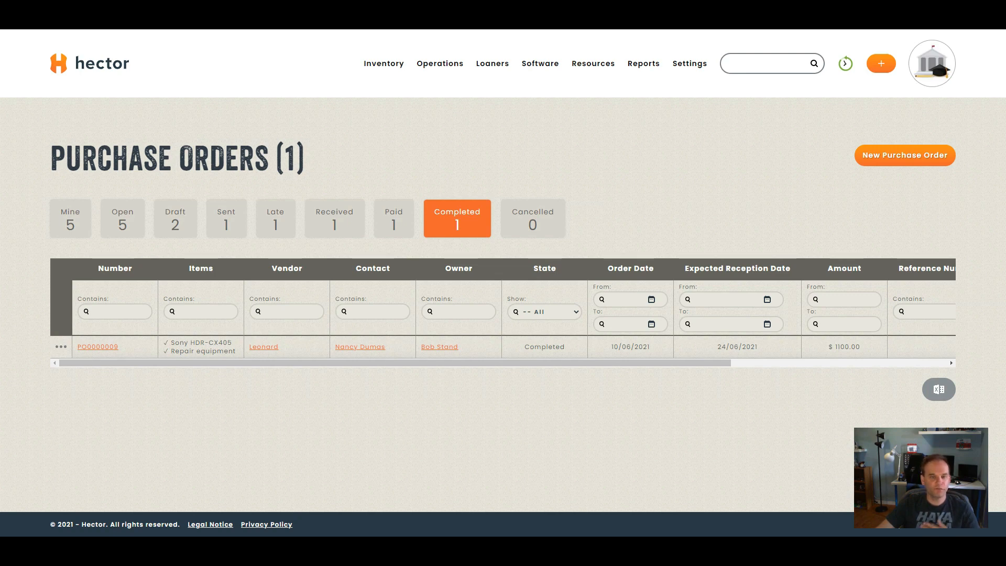
# Open the Câbles XLR part CABL-00001 from the part list for editing and set its vendor to Leonard.
pyautogui.moveTo(384, 64)
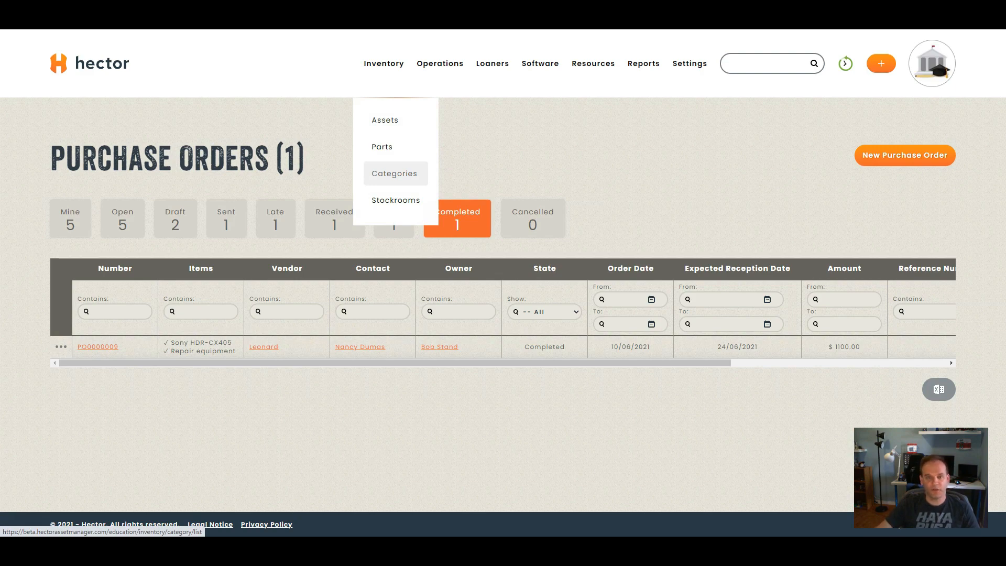
pyautogui.click(394, 173)
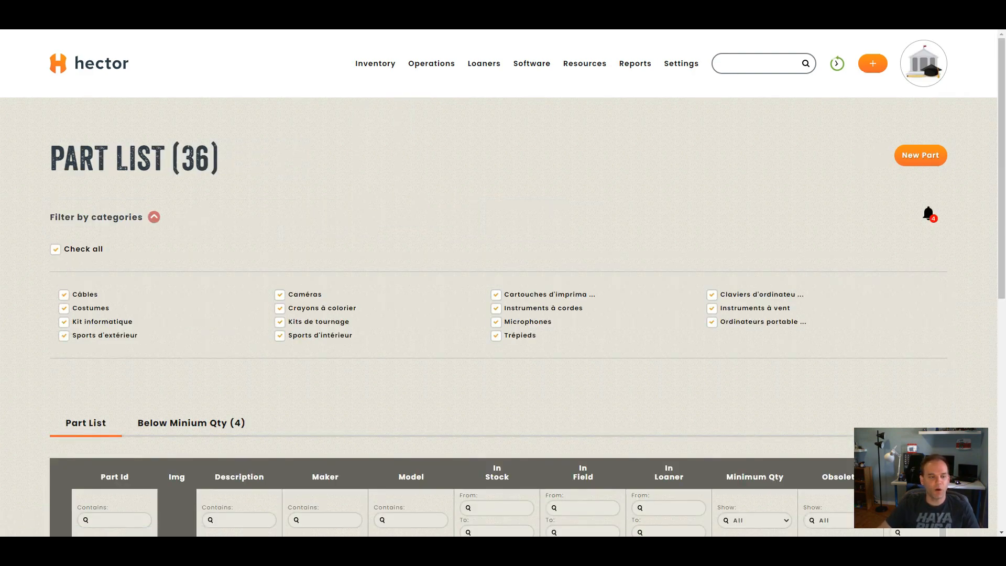
pyautogui.scroll(-5, 503, 283)
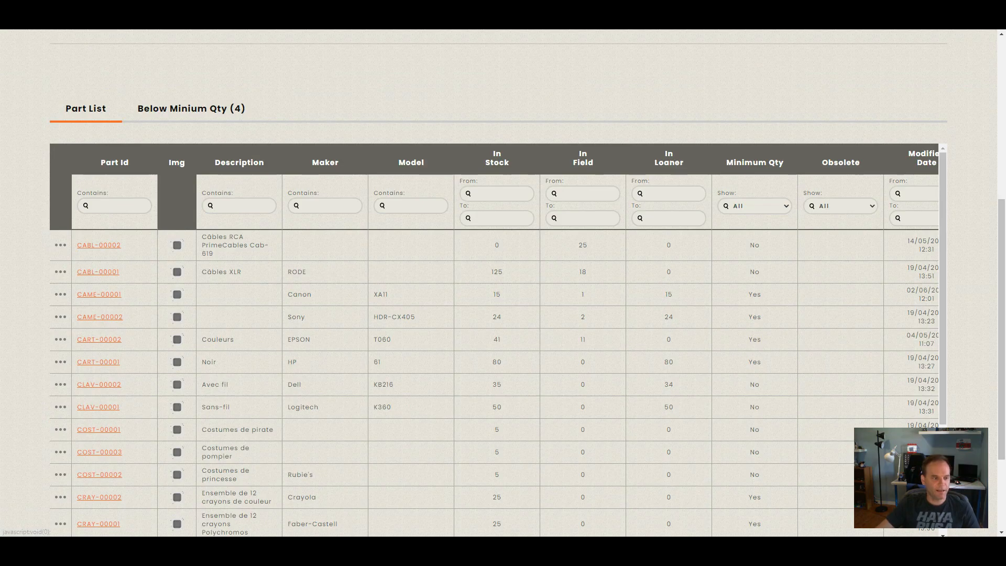
pyautogui.click(60, 384)
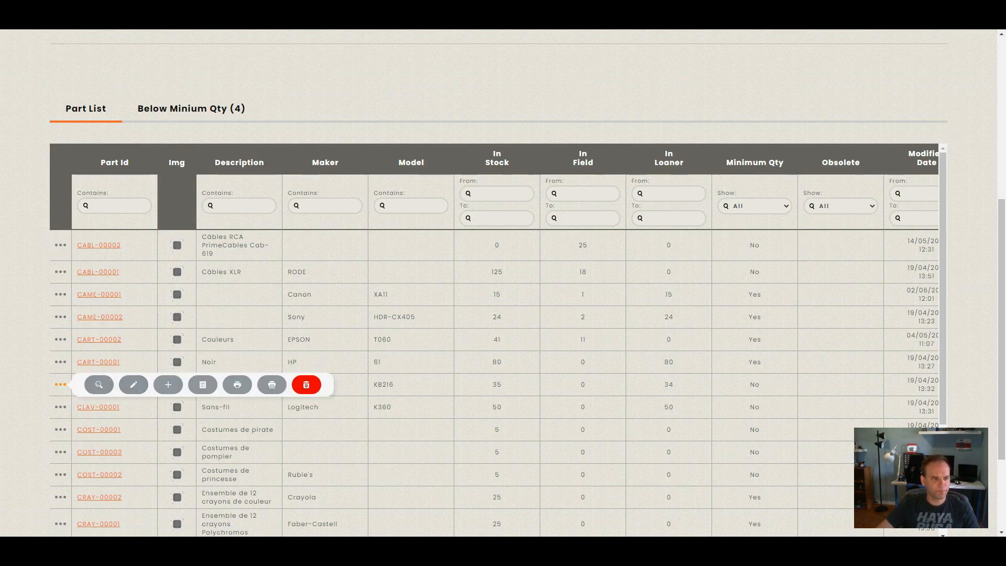
pyautogui.click(60, 271)
pyautogui.click(133, 272)
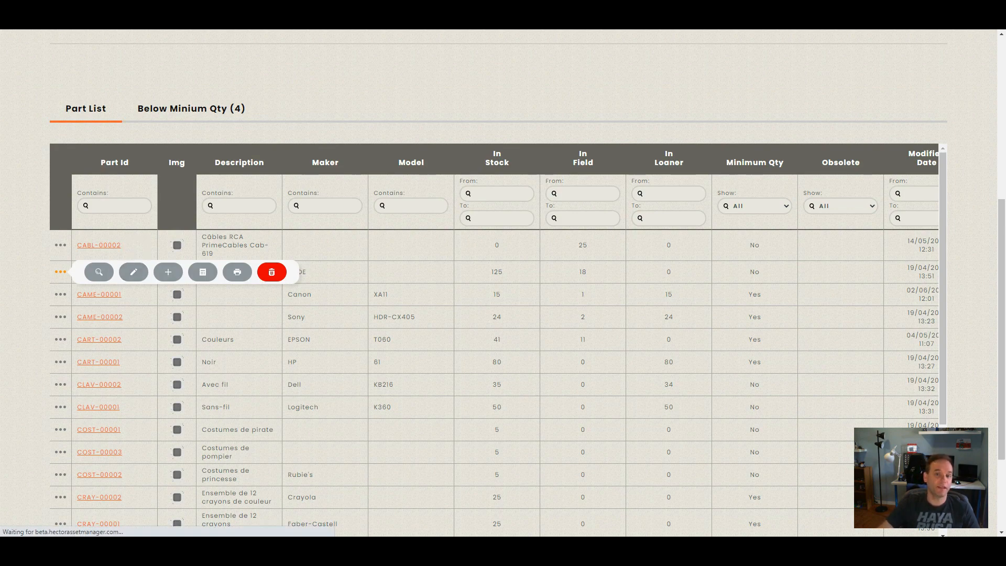
pyautogui.scroll(-2, 377, 411)
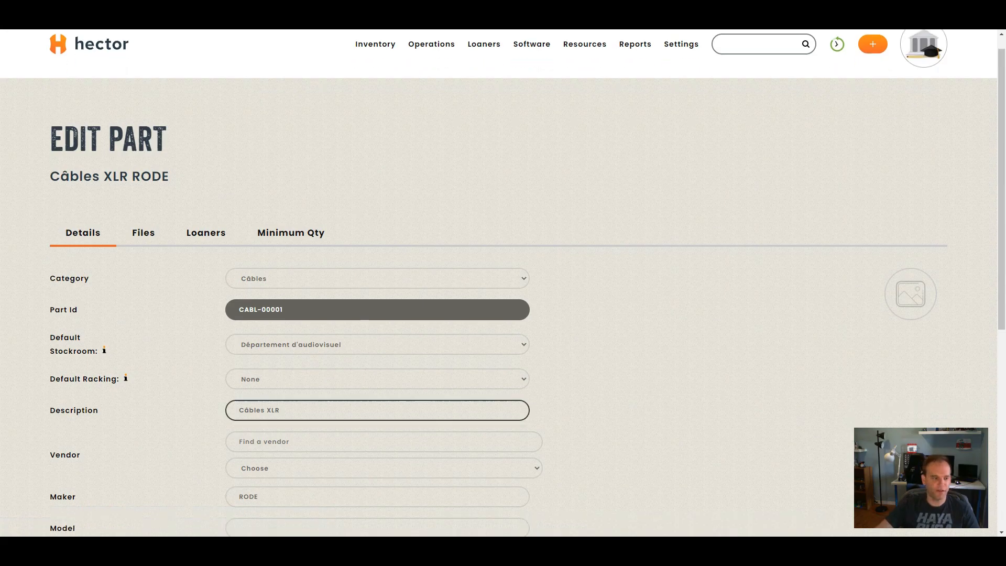
pyautogui.click(377, 382)
pyautogui.click(377, 415)
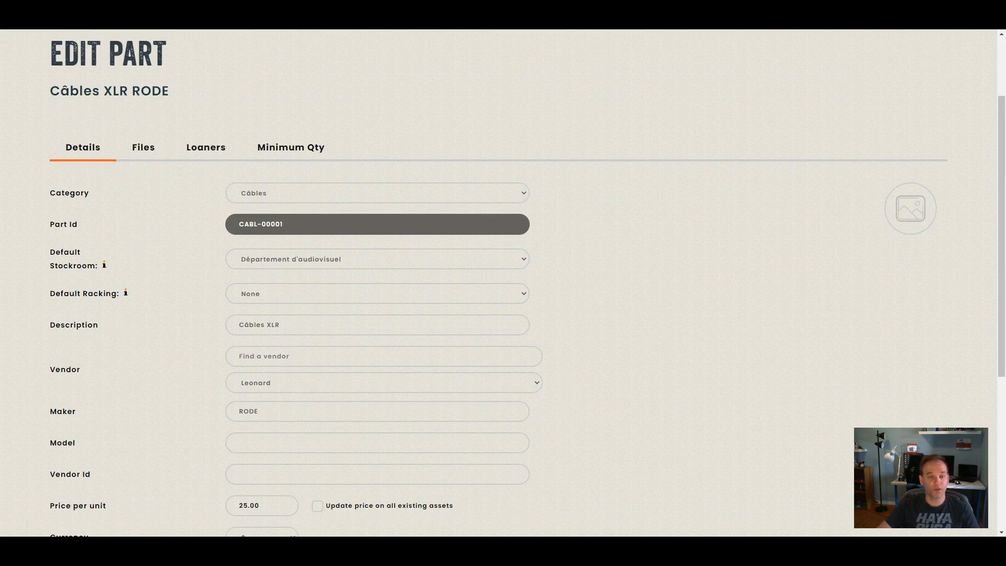
# Check the remaining fields of the Câbles XLR part, save it, and review its part card and available actions.
pyautogui.scroll(-5, 503, 283)
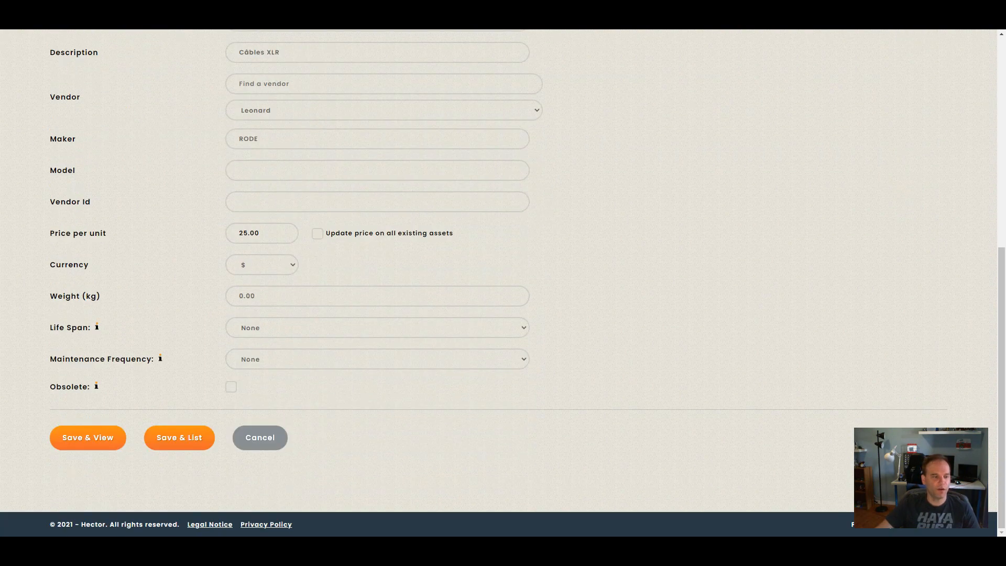
pyautogui.scroll(5, 503, 283)
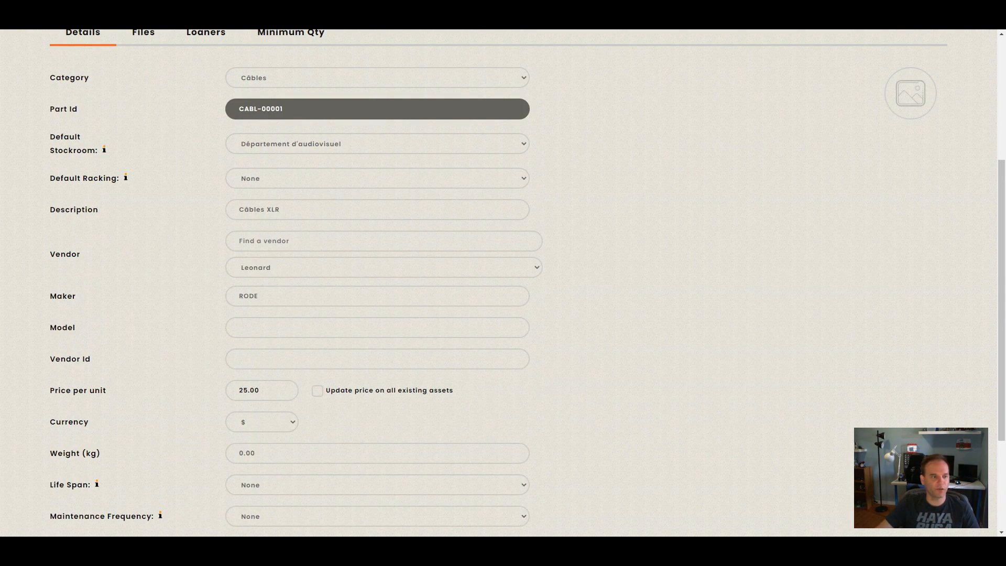
pyautogui.scroll(-5, 503, 283)
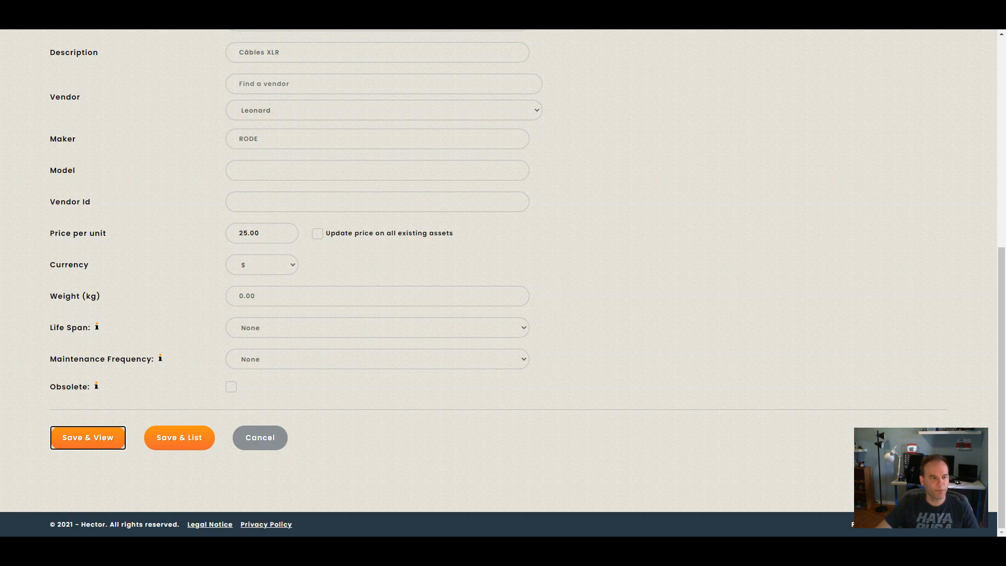
pyautogui.scroll(-2, 499, 283)
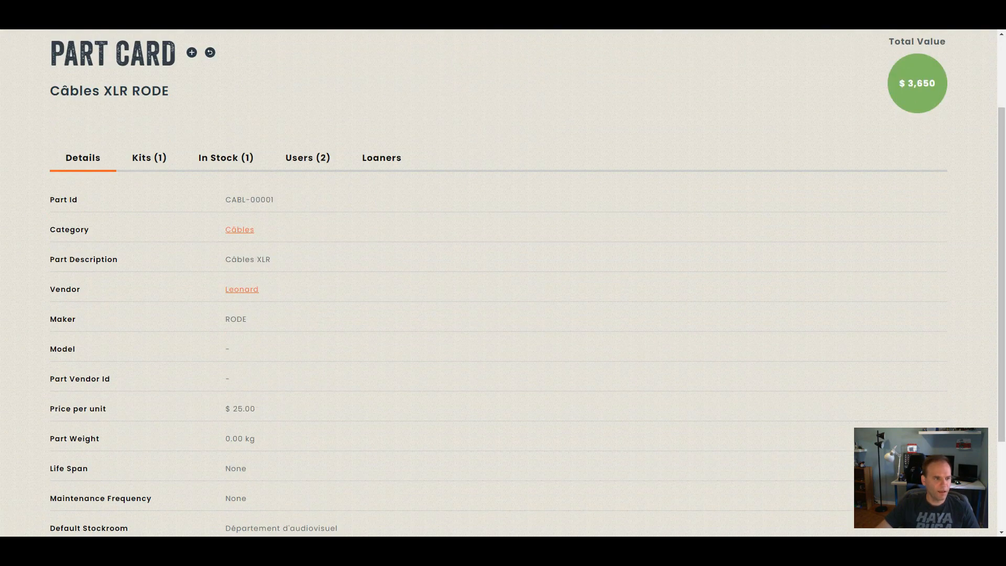
pyautogui.scroll(2, 225, 262)
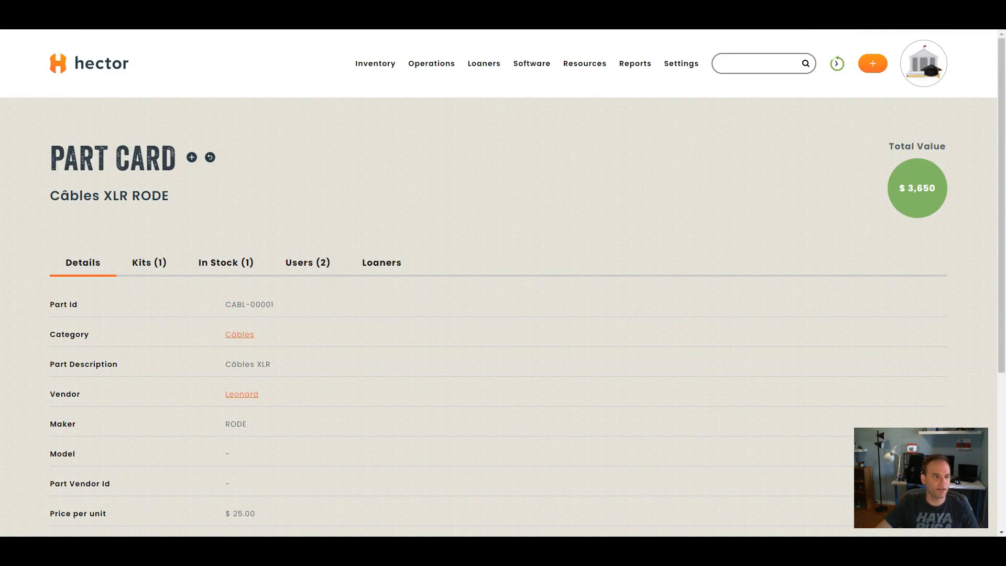
pyautogui.click(191, 157)
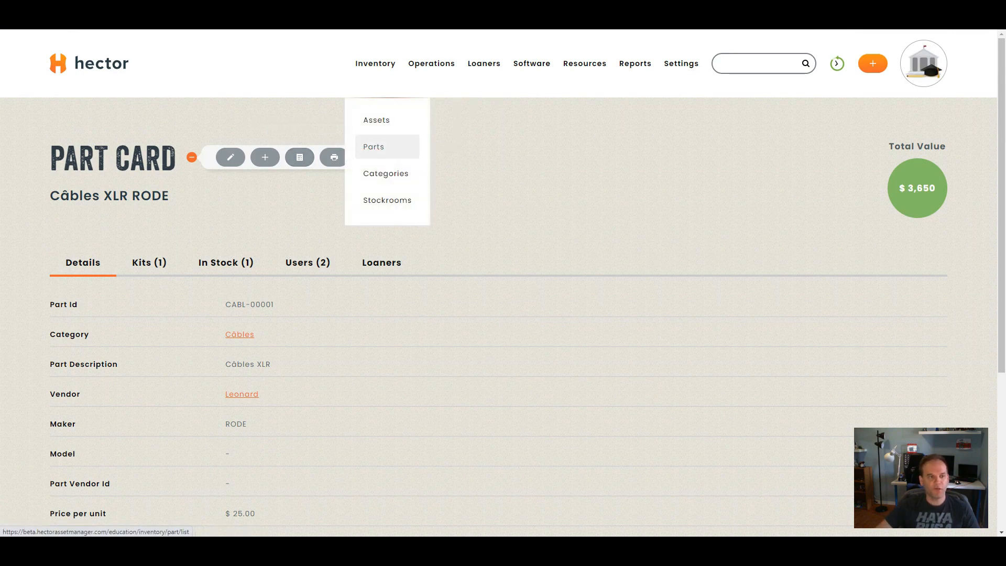
# List the parts below minimum quantity and examine the Canon XA11's minimum and on-hand quantities for Quebec City.
pyautogui.click(373, 146)
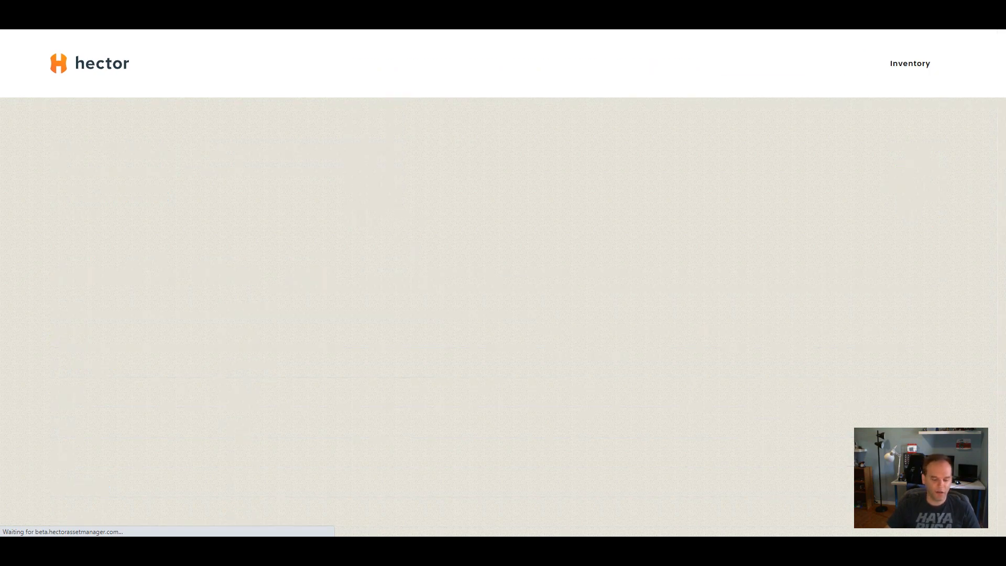
pyautogui.click(191, 422)
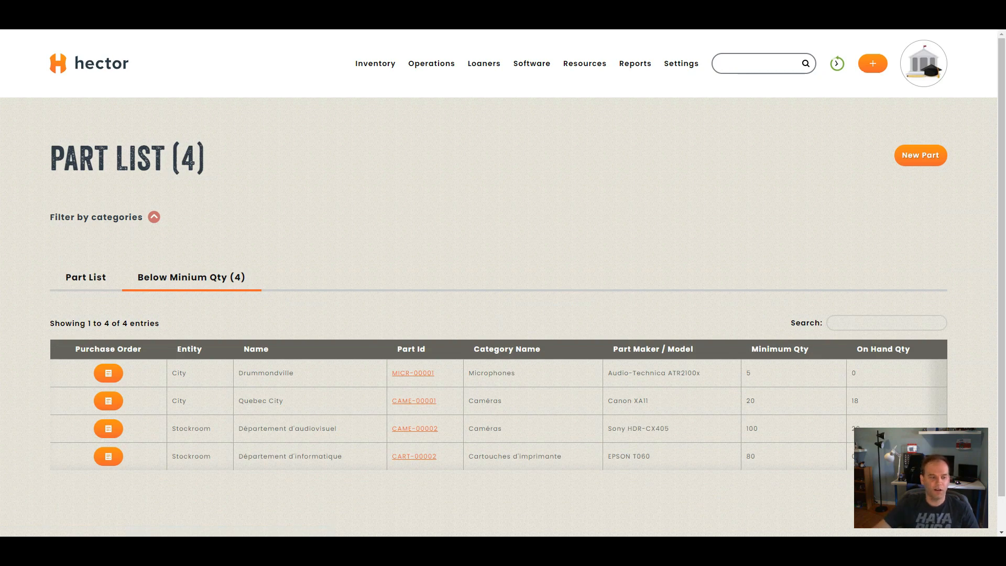
pyautogui.scroll(-1, 502, 283)
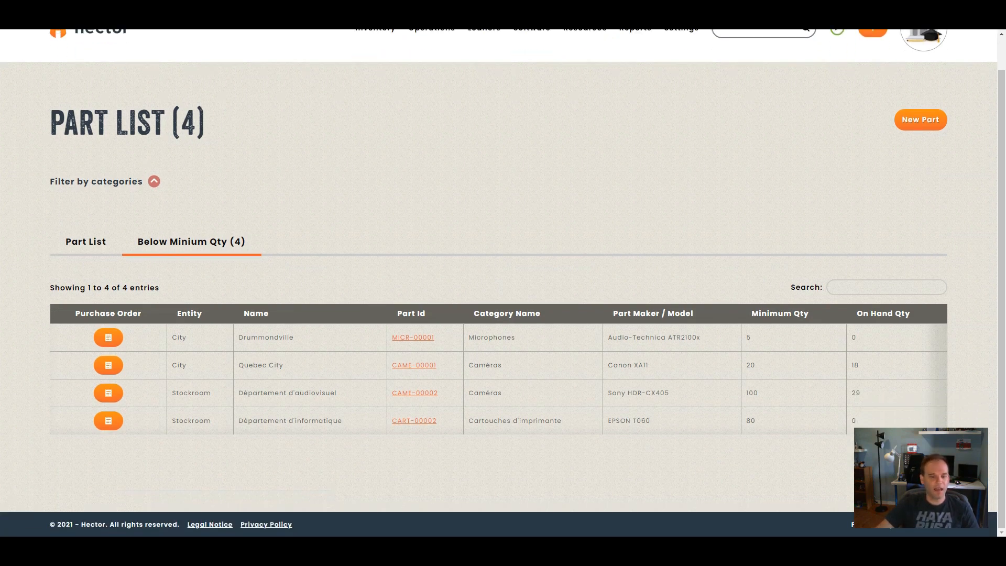
pyautogui.moveTo(638, 365); pyautogui.dragTo(864, 365)
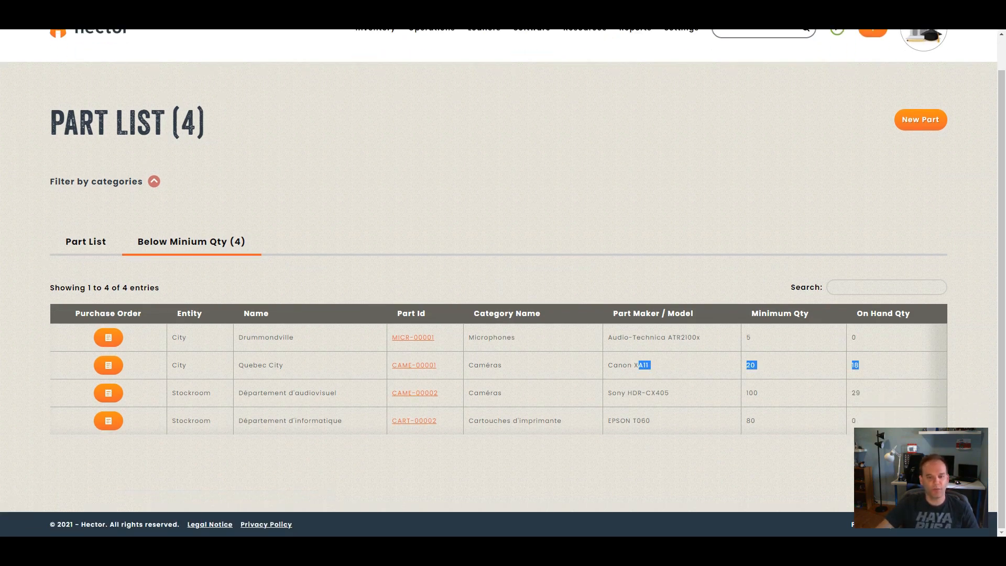
pyautogui.click(864, 365)
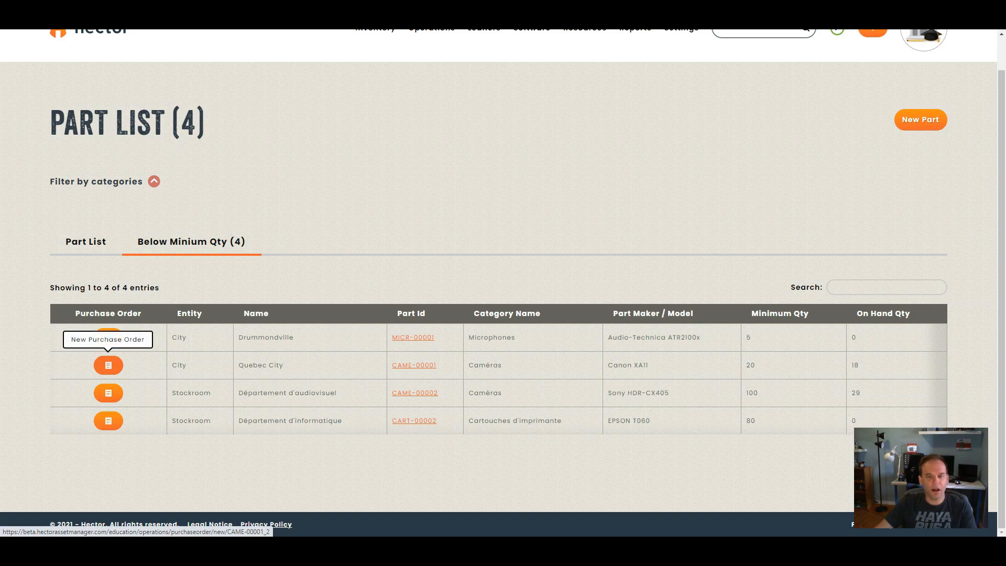
# Start a new purchase order from the low-stock Canon XA11 entry for Quebec City and check the contacts offered for its vendor.
pyautogui.click(108, 365)
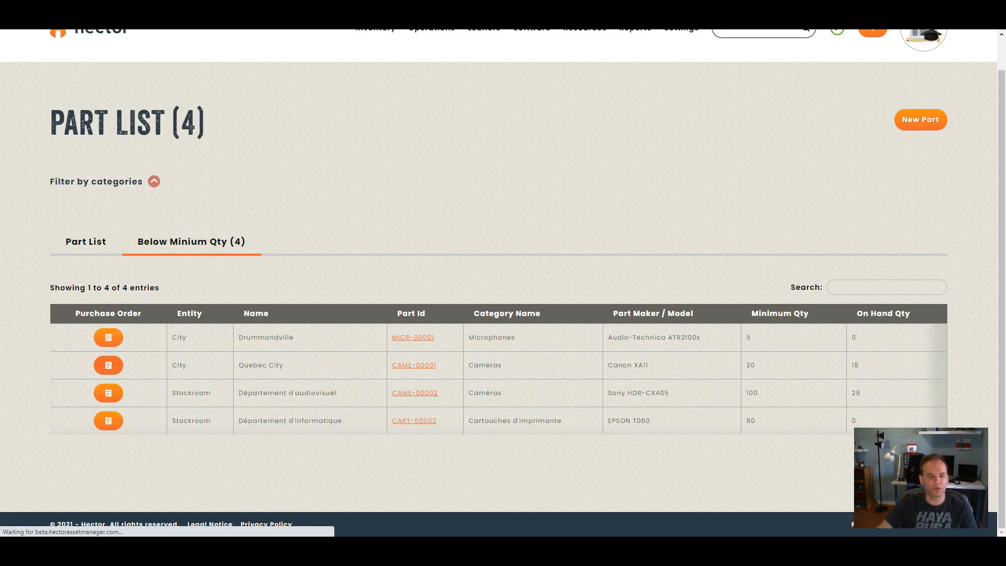
pyautogui.scroll(-3, 503, 283)
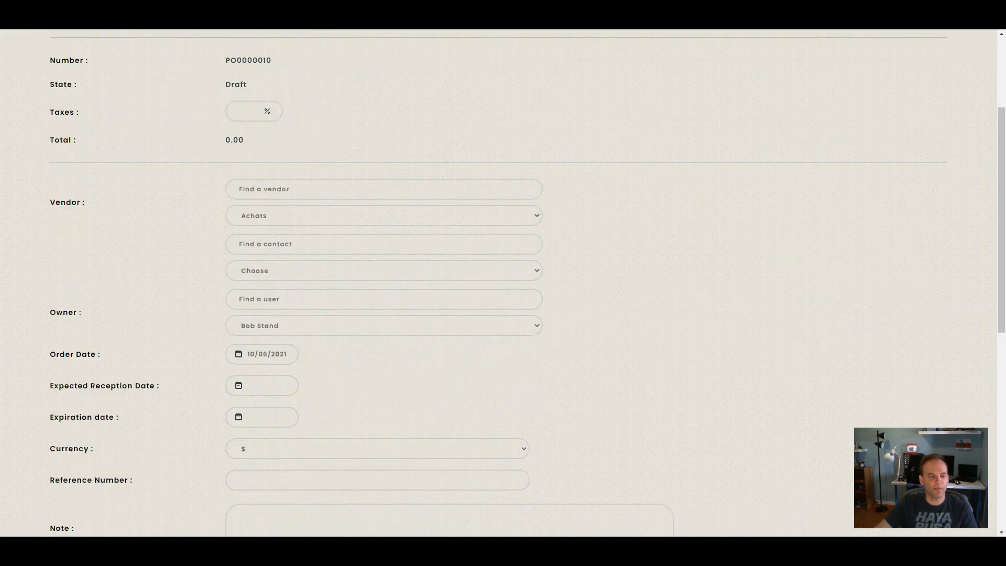
pyautogui.scroll(-1, 503, 283)
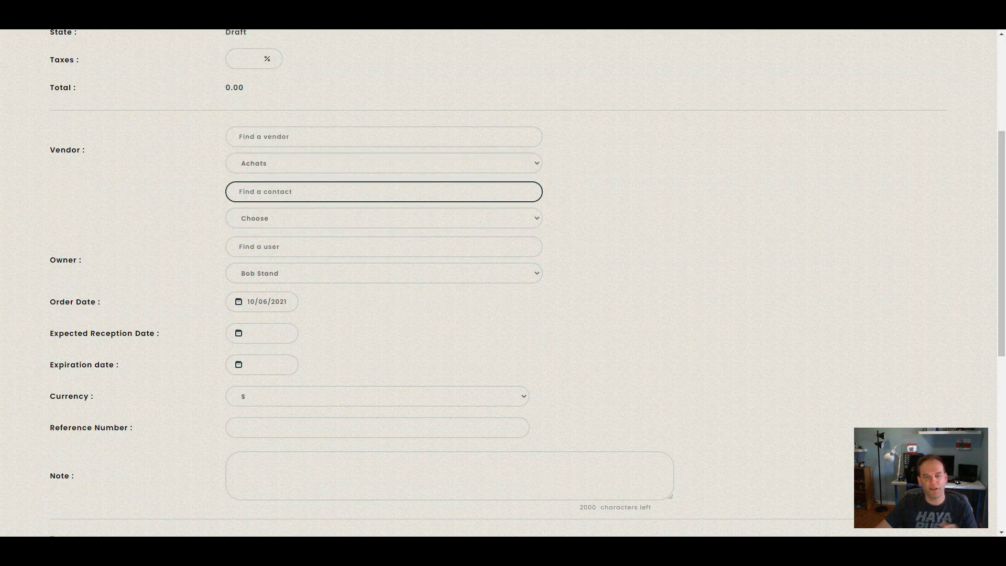
pyautogui.click(384, 217)
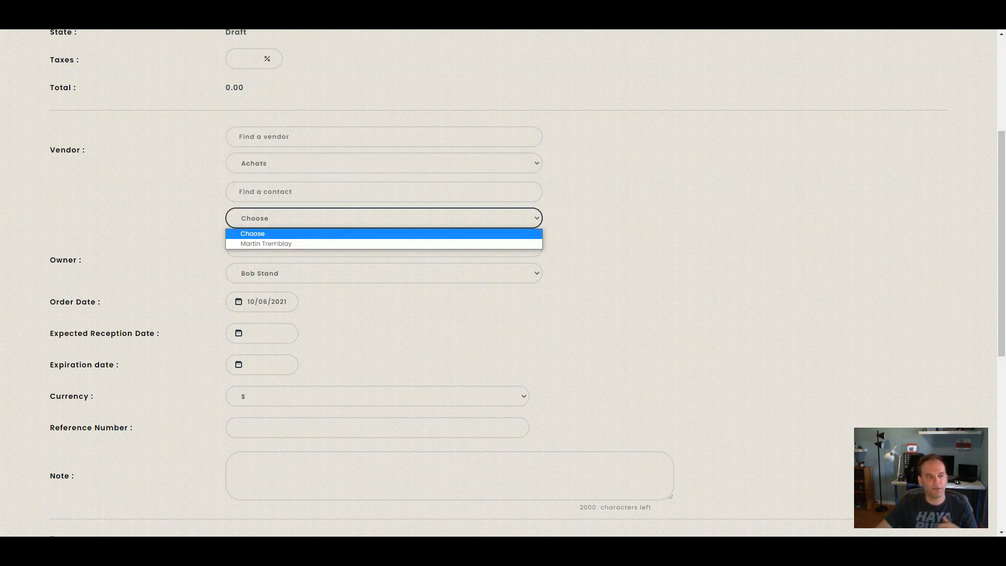
pyautogui.click(383, 218)
# Review the new order's dates, currency, documents section and prefilled Canon XA11 line, and return to its header.
pyautogui.scroll(-2, 502, 282)
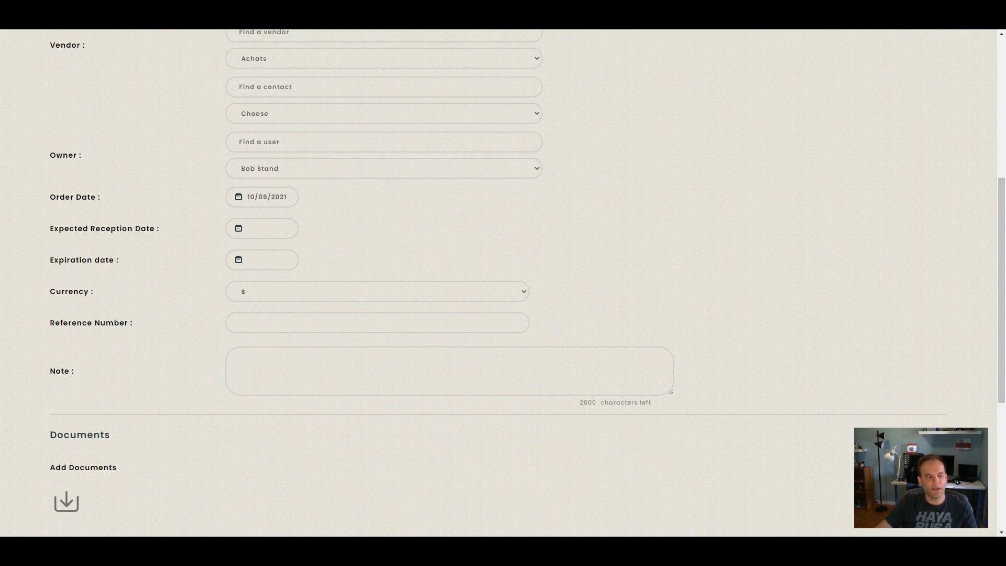
pyautogui.scroll(-5, 502, 283)
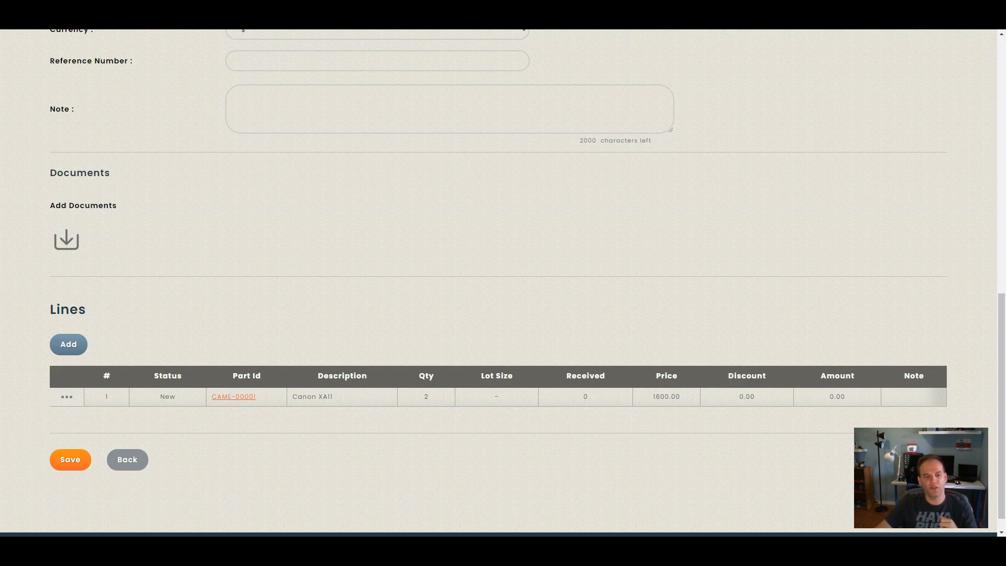
pyautogui.scroll(2, 502, 278)
pyautogui.scroll(2, 502, 283)
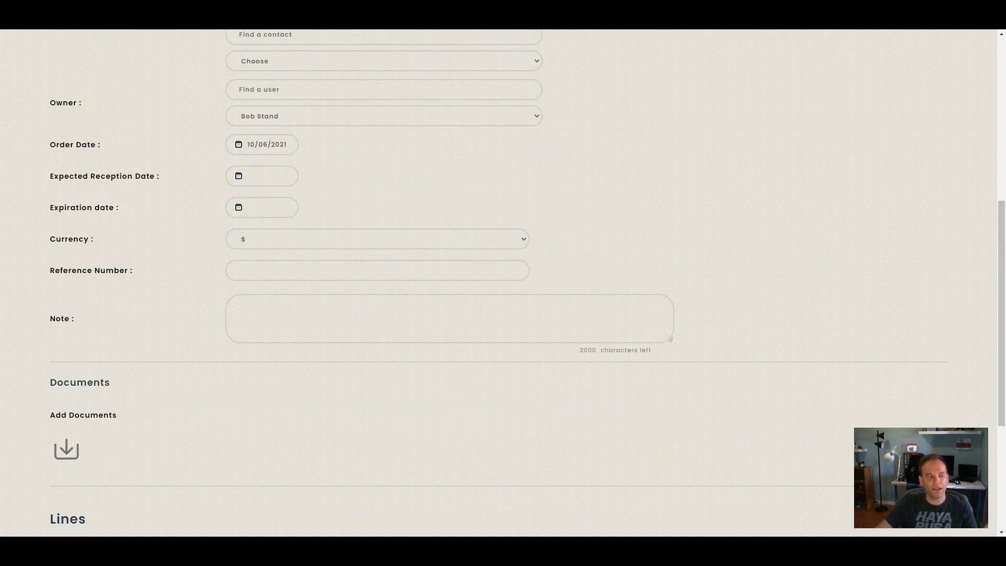
pyautogui.scroll(-5, 503, 283)
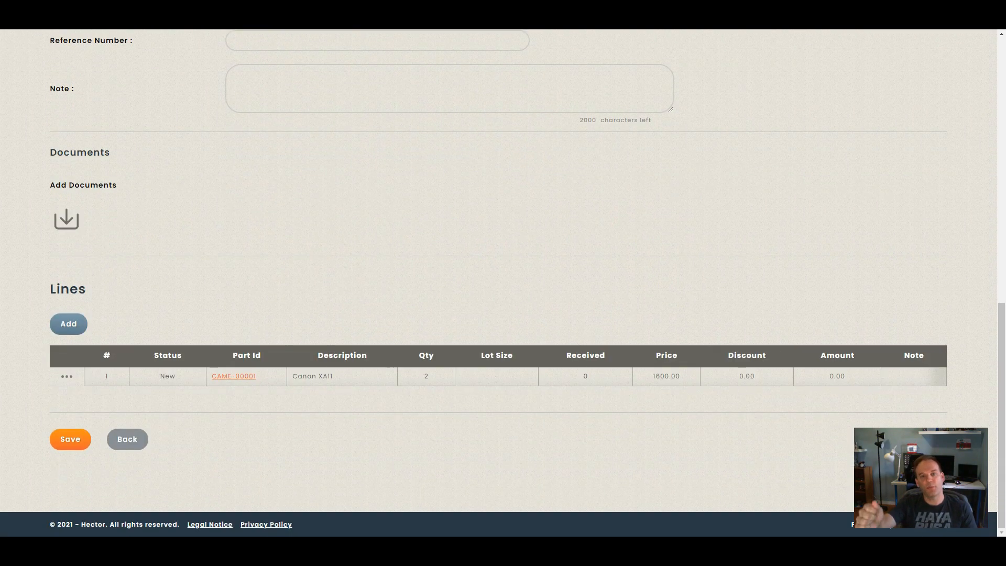
pyautogui.scroll(1, 503, 283)
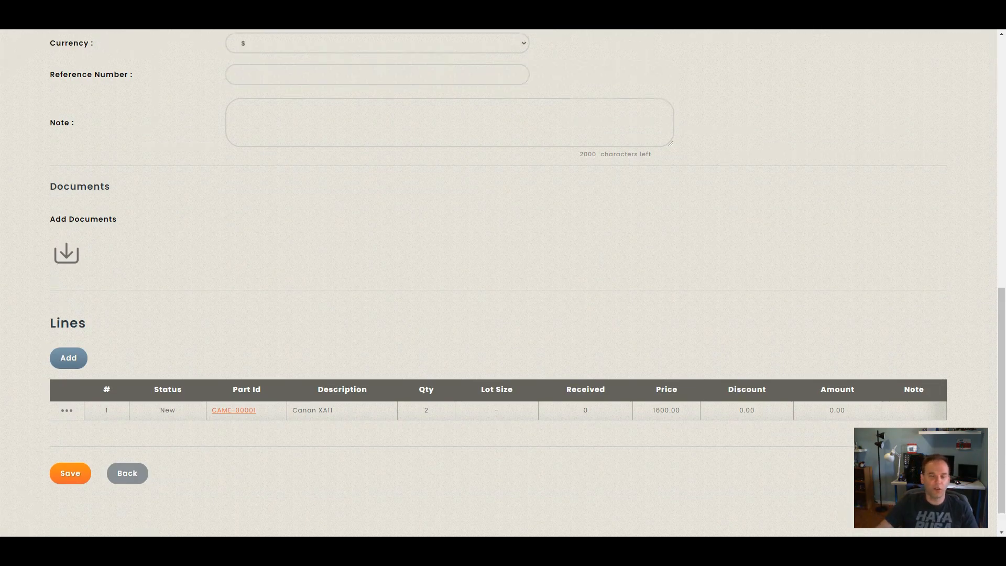
pyautogui.scroll(1, 68, 428)
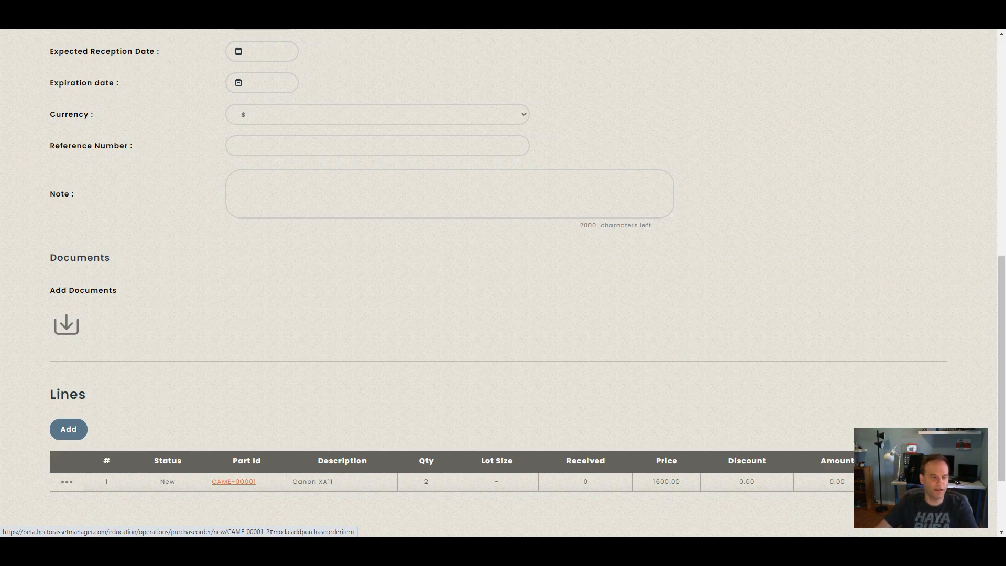
pyautogui.scroll(4, 68, 428)
pyautogui.scroll(5, 503, 283)
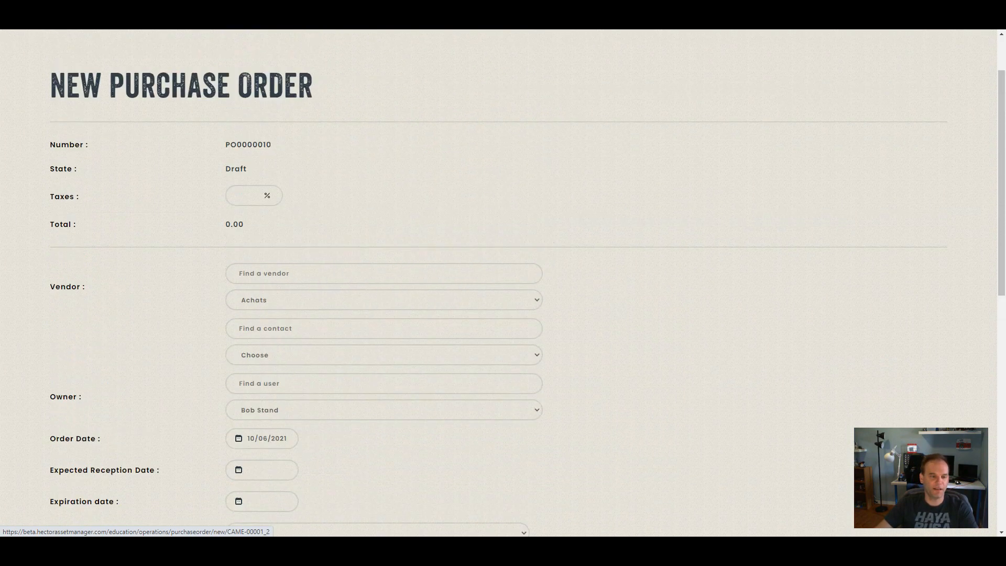